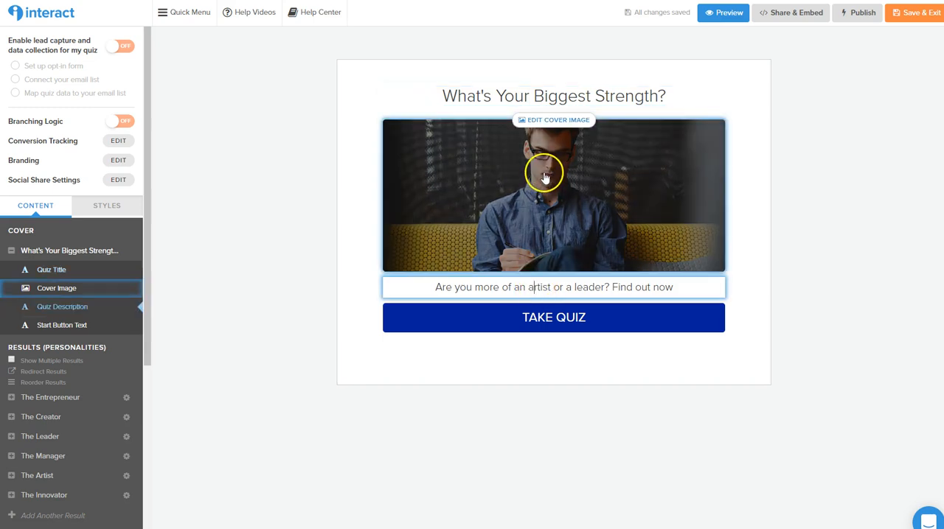
Review the quiz's color, font and logo style settings, and return to its content outline
left_click(496, 331)
left_click(116, 206)
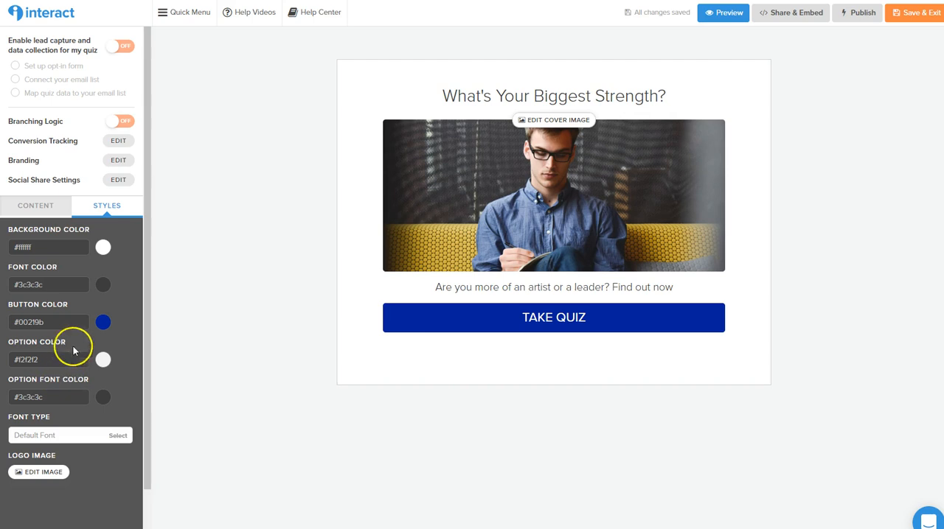
left_click(20, 212)
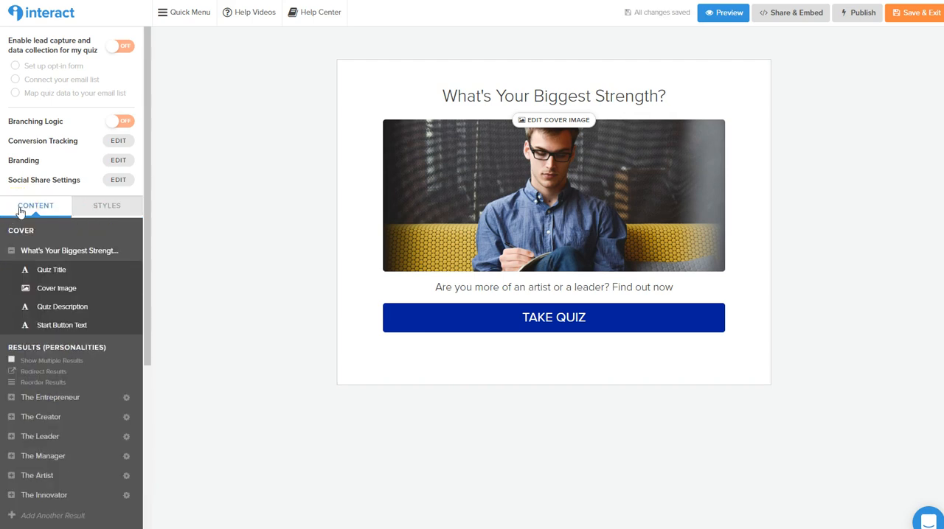
Open the results The Entrepreneur and The Creator to examine their title, image, description and call to action
scroll(88, 273, "down", 3)
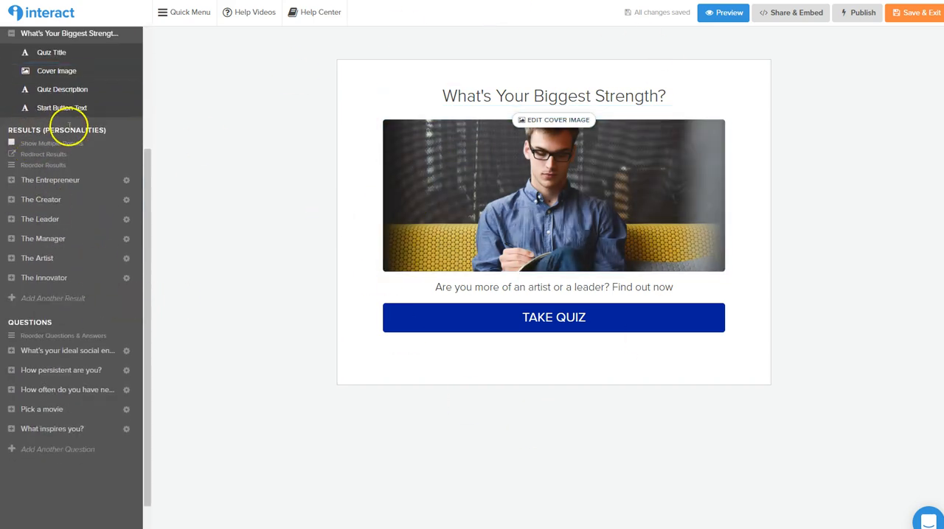
left_click(48, 180)
left_click(558, 94)
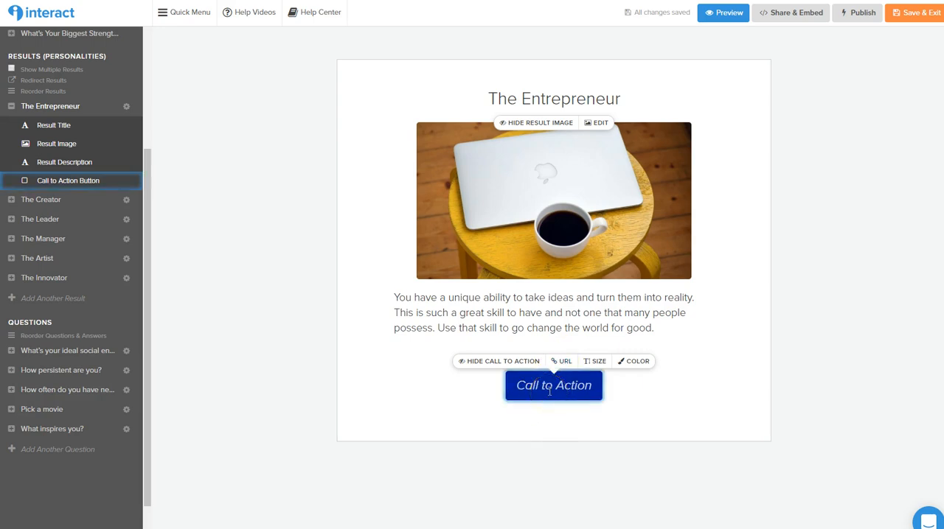
left_click(57, 208)
Open the question "What's your ideal social environment?" and examine which results its answers correlate to
scroll(42, 242, "down", 1)
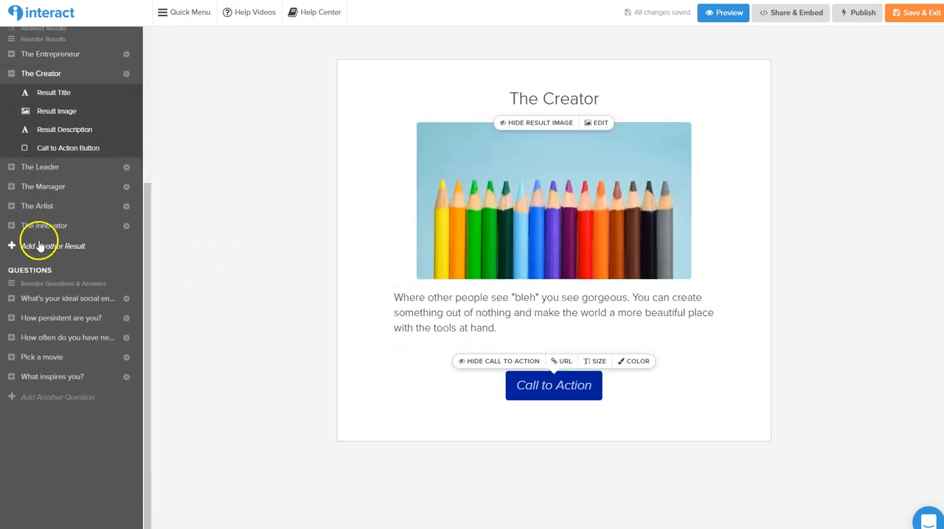
left_click(46, 303)
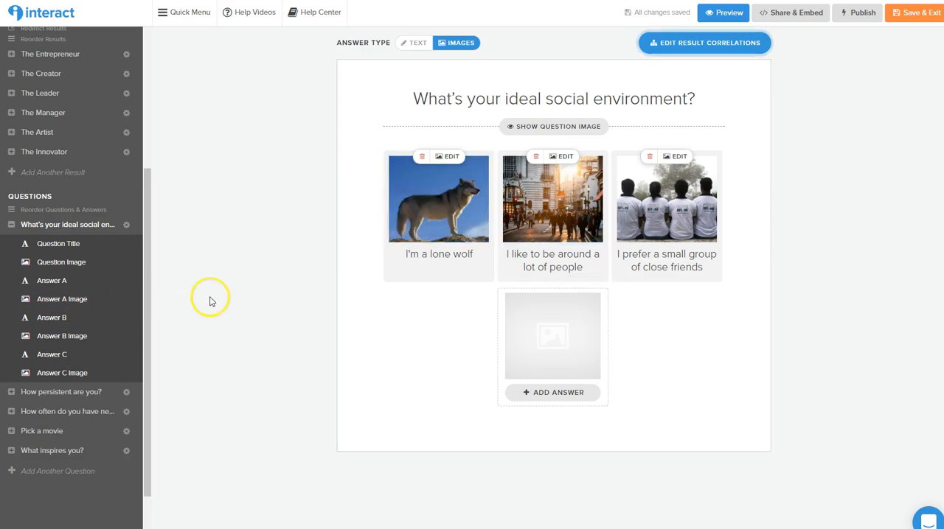
left_click(705, 43)
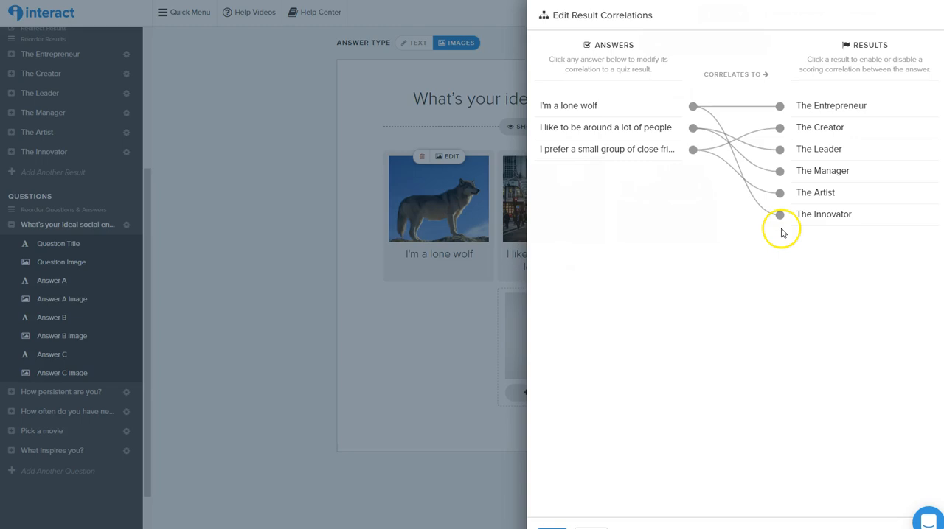
left_click(228, 212)
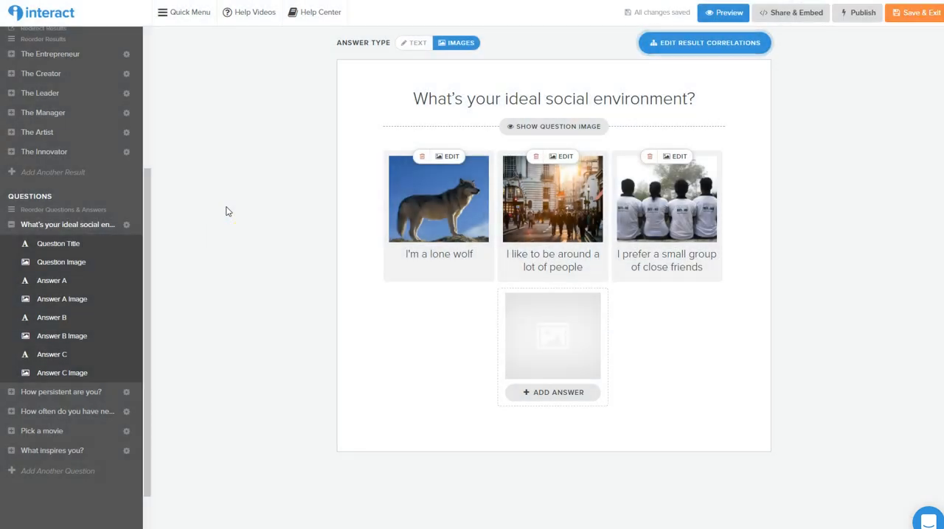
left_click(232, 231)
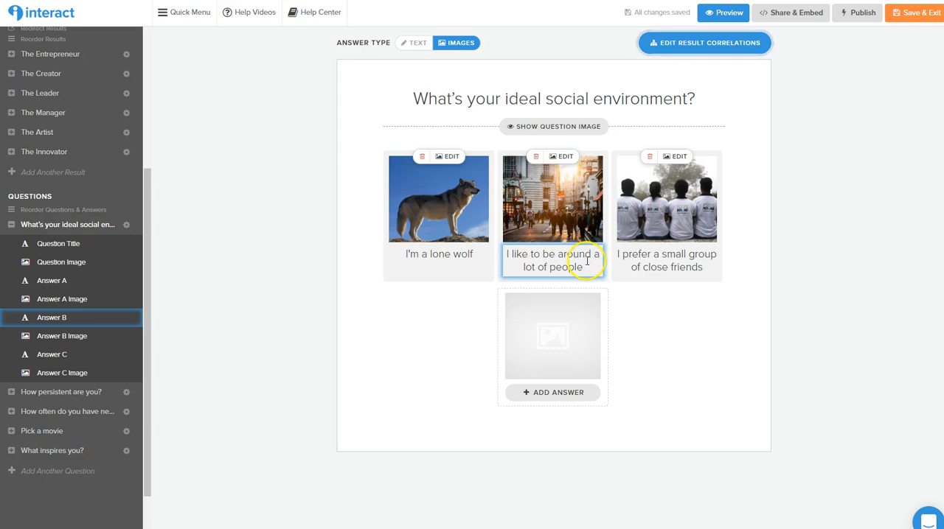
Try showing a question image on the social environment question, and hide it again
left_click(554, 127)
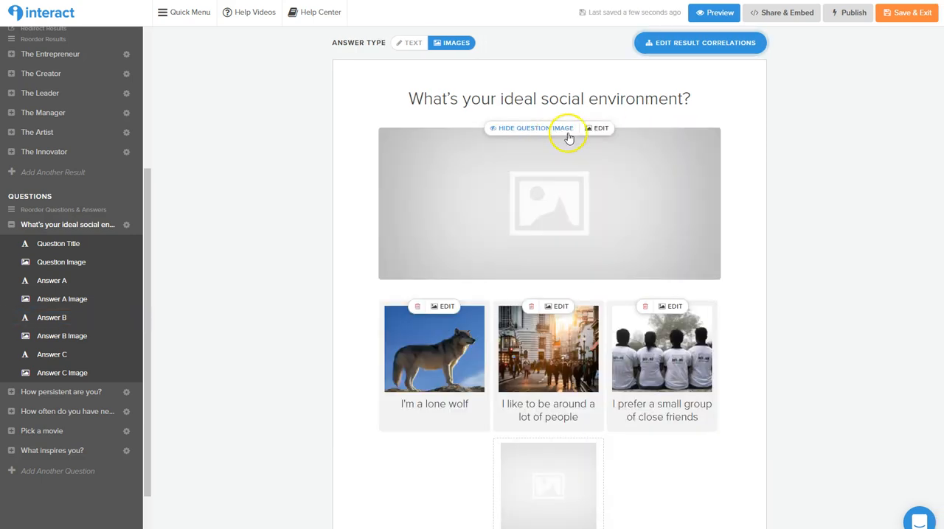
left_click(548, 133)
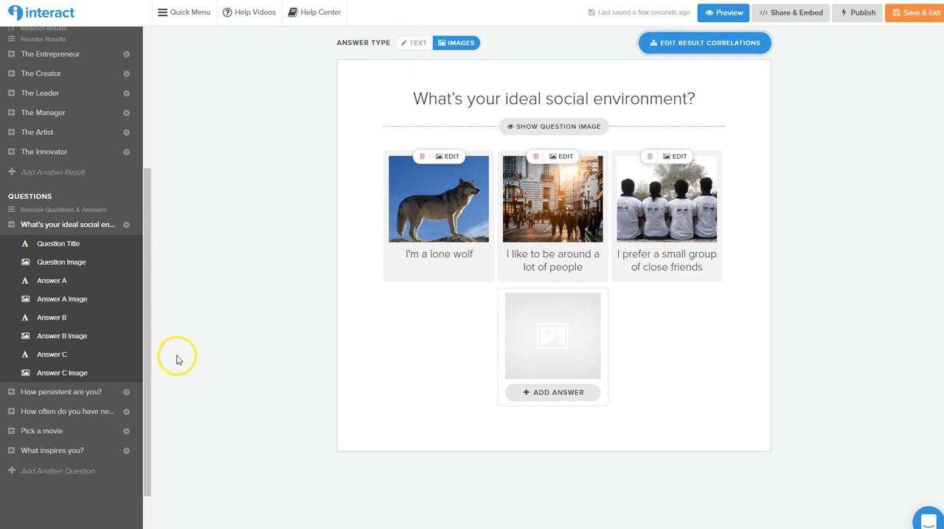
Open the question "What inspires you?" and examine its answers and their result correlations
scroll(55, 400, "down", 1)
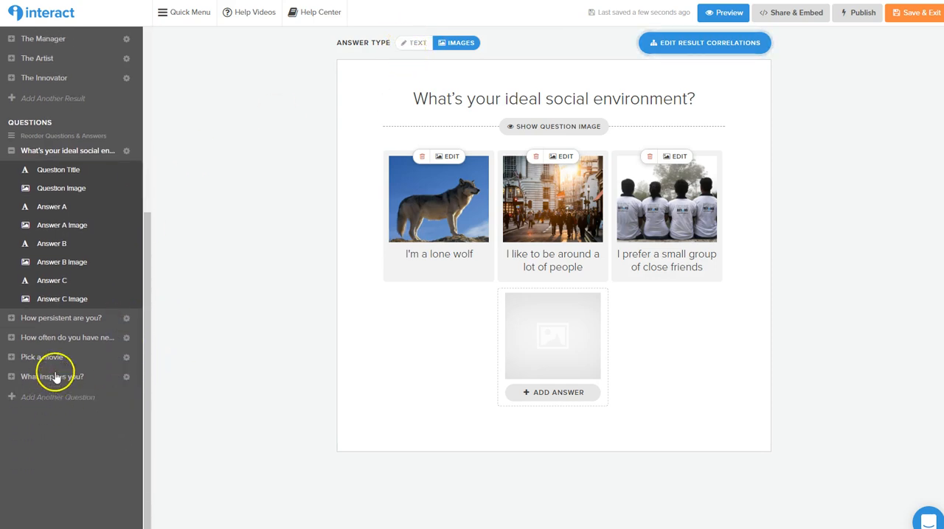
left_click(54, 377)
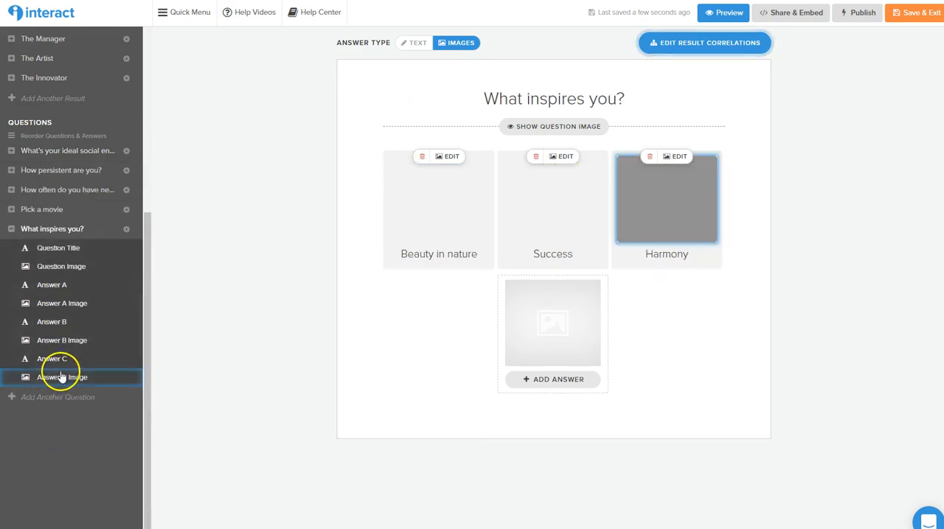
left_click(49, 326)
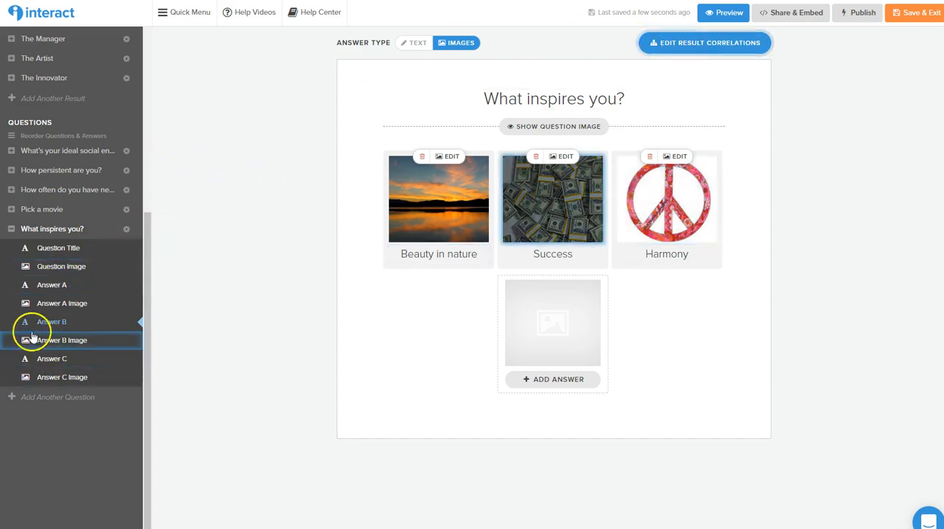
scroll(74, 147, "up", 3)
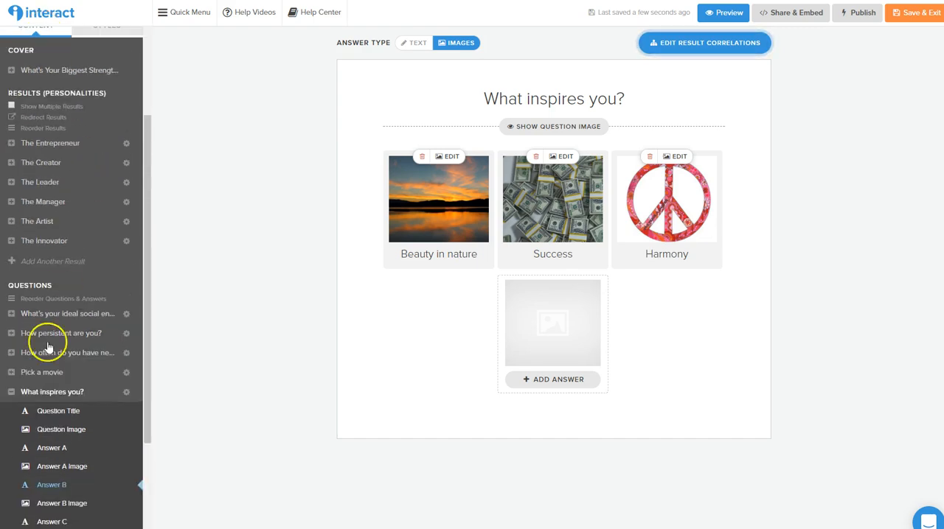
left_click(693, 43)
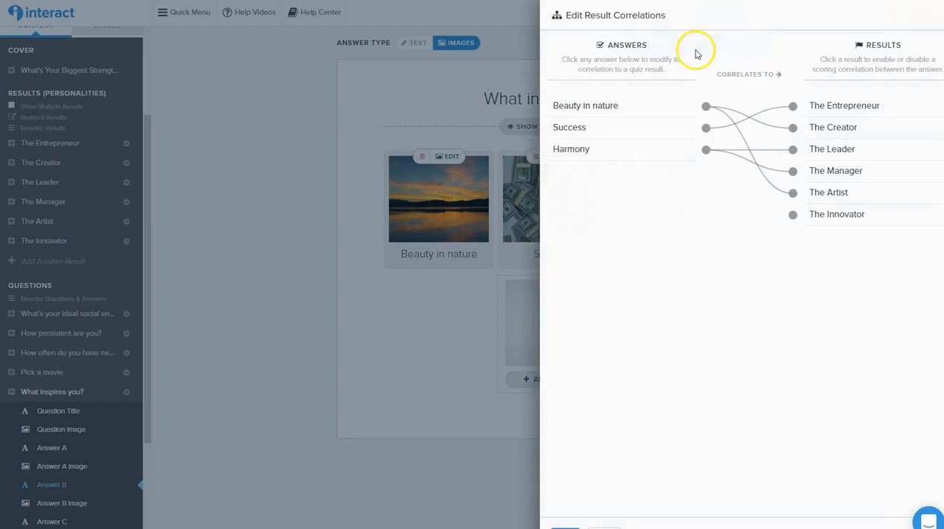
left_click(316, 227)
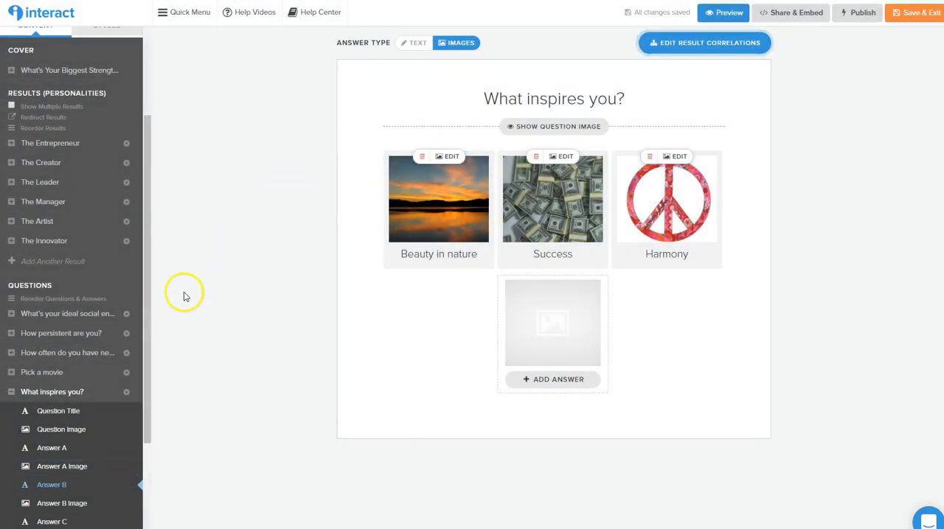
Enable lead capture and data collection for the quiz and add First Name to the opt-in form's contact fields
scroll(141, 326, "up", 3)
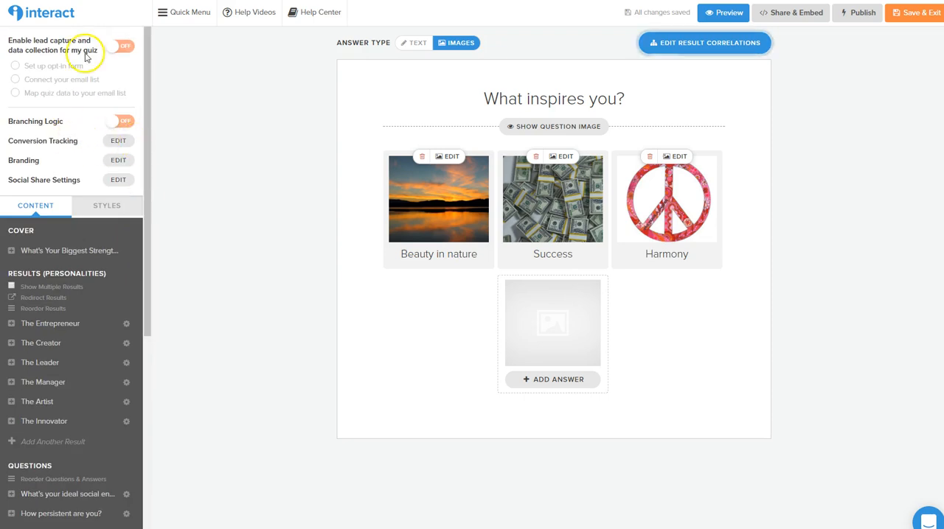
left_click(118, 47)
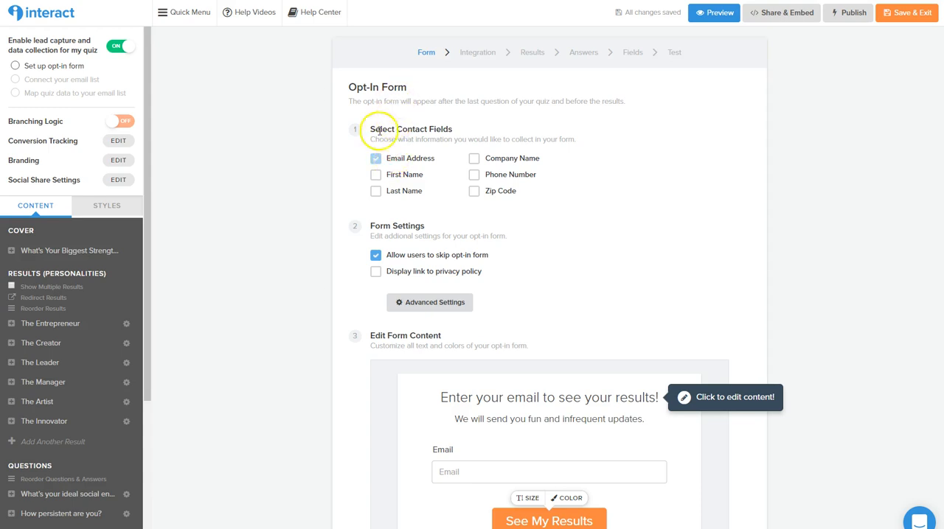
left_click(376, 177)
Try disallowing users to skip the opt-in form, and allow it again
scroll(565, 207, "down", 2)
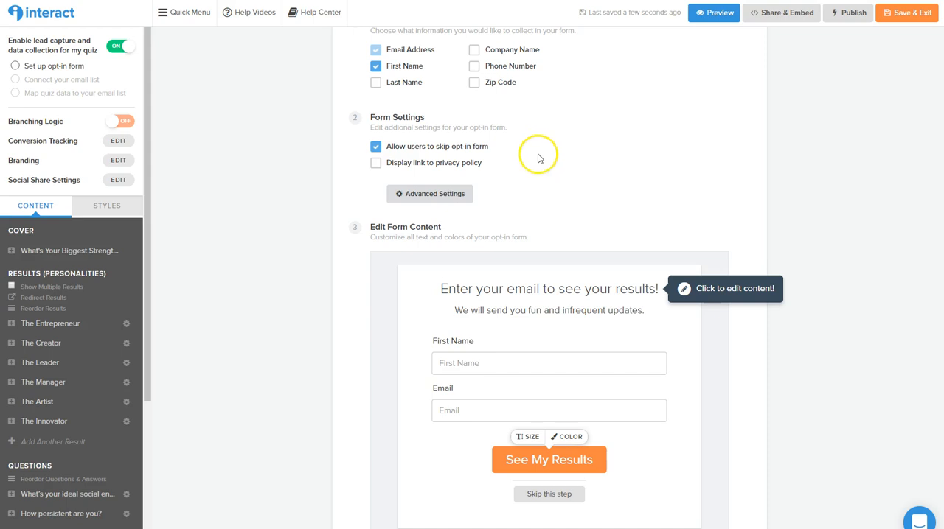
left_click(376, 147)
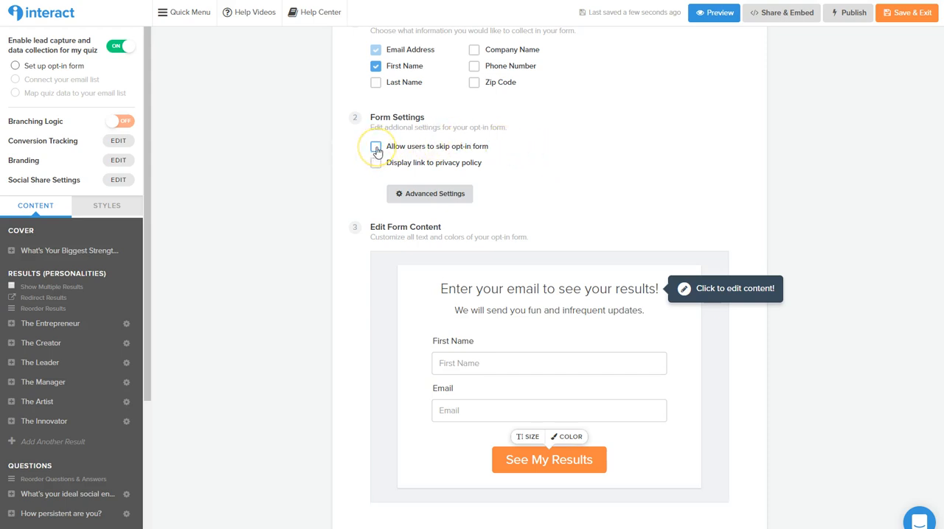
left_click(376, 147)
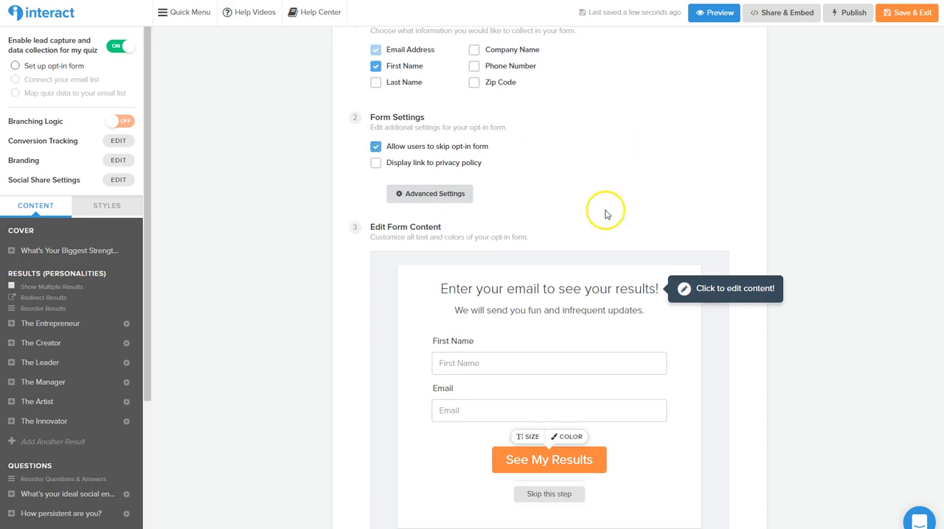
scroll(568, 210, "down", 2)
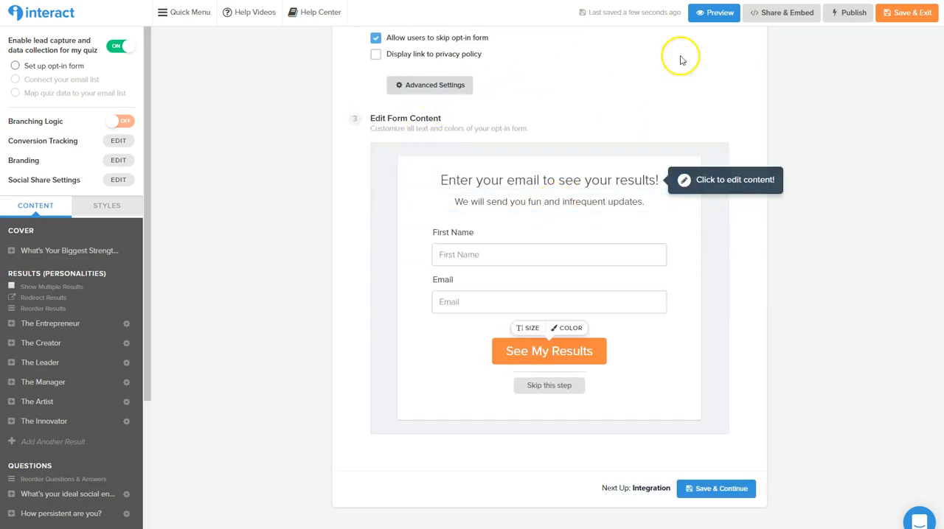
left_click(574, 201)
scroll(522, 228, "down", 1)
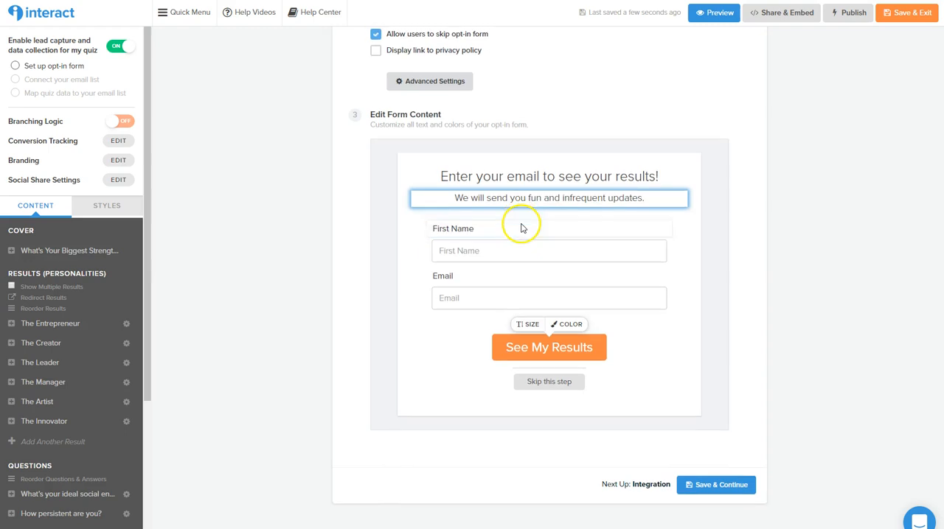
left_click(485, 195)
left_click(484, 229)
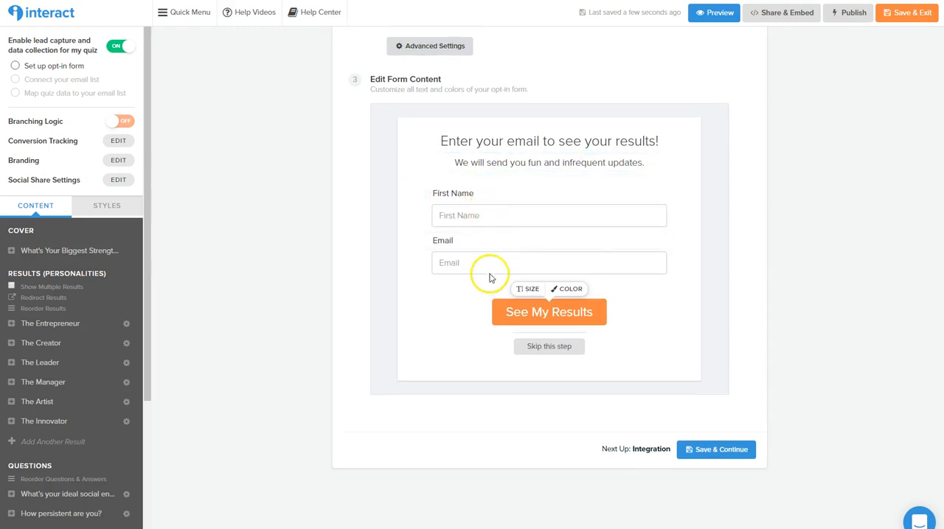
left_click(529, 312)
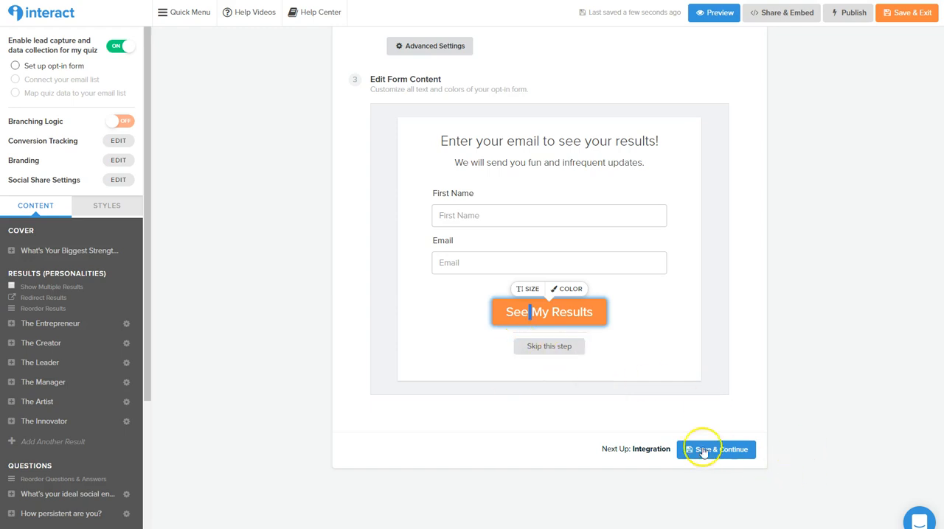
scroll(598, 385, "up", 2)
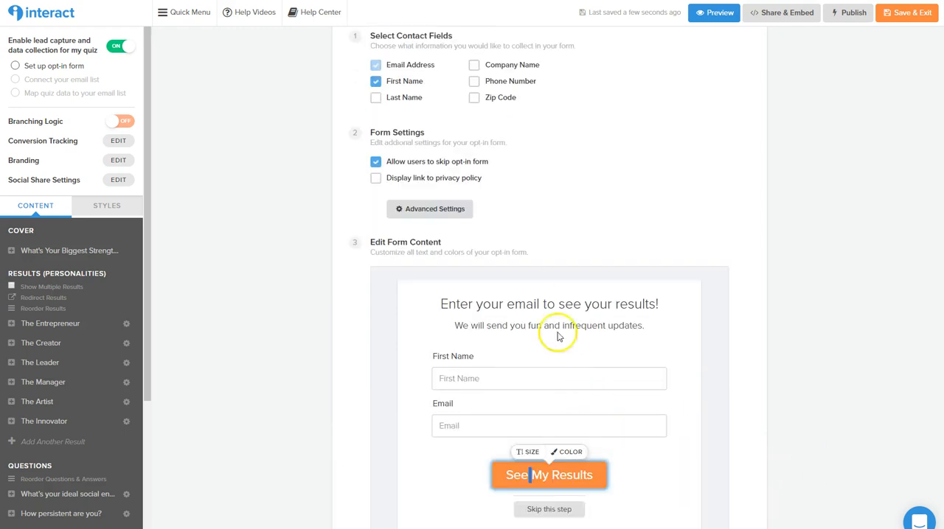
Change the opt-in form's headline to "Enter your email to see your results and get a free thing!"
scroll(553, 299, "down", 2)
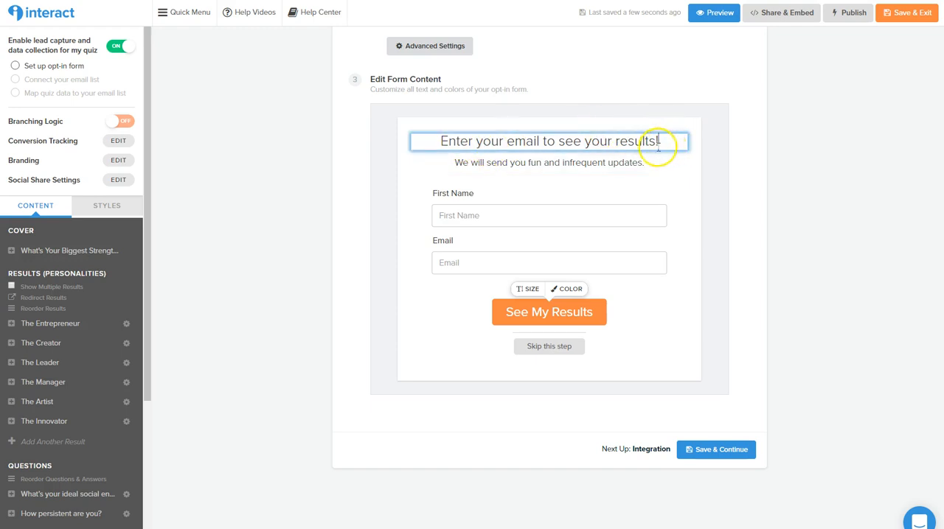
key("BackSpace")
type("and get a free thing")
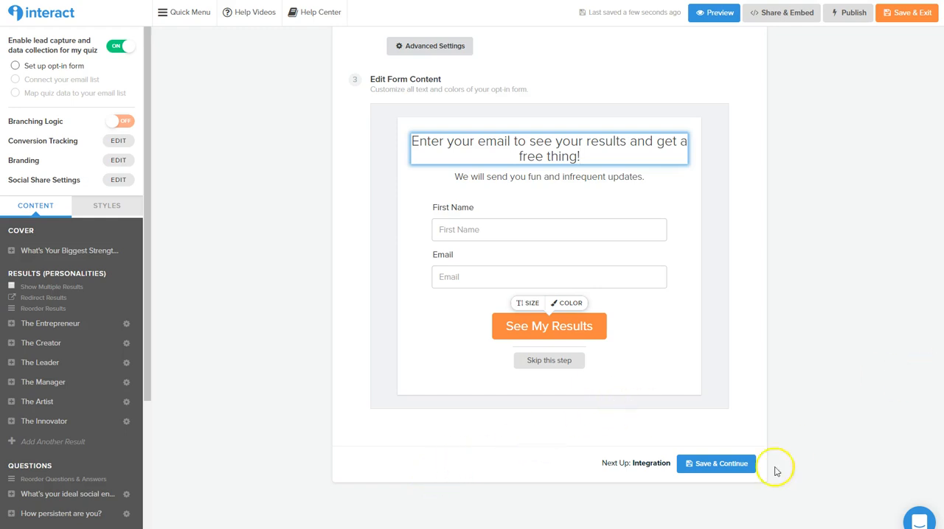
Save the opt-in form and connect ConvertKit as the quiz's email marketing program
left_click(720, 470)
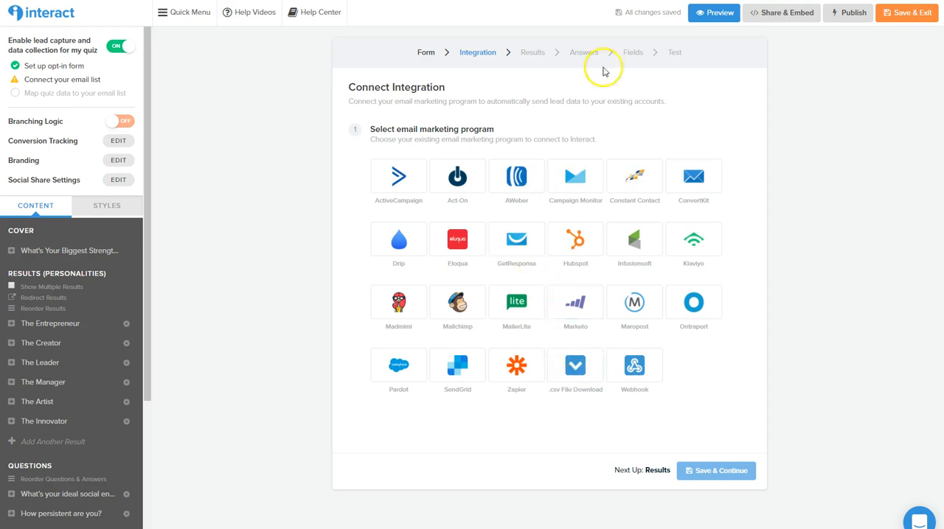
left_click(700, 182)
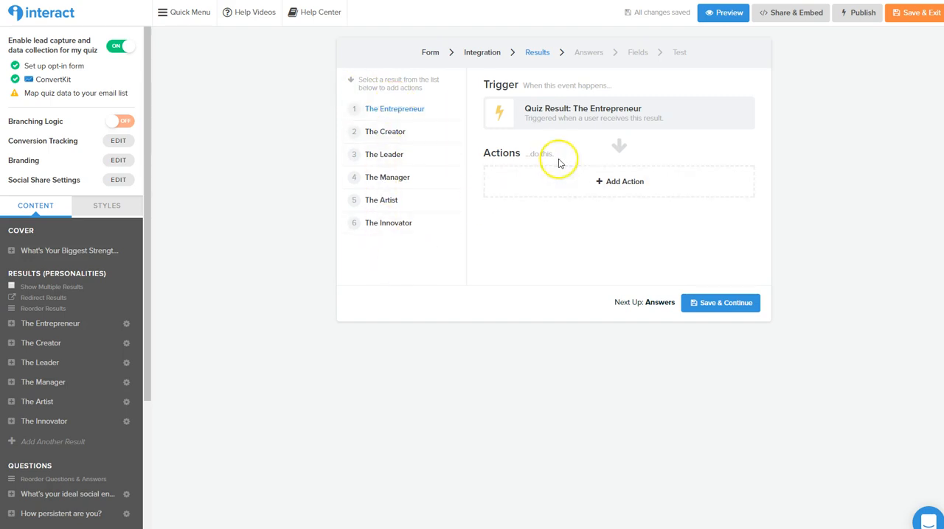
Add an action to The Entrepreneur result that adds new contacts to the ConvertKit form "[QUIZ] Infopreneur"
left_click(625, 182)
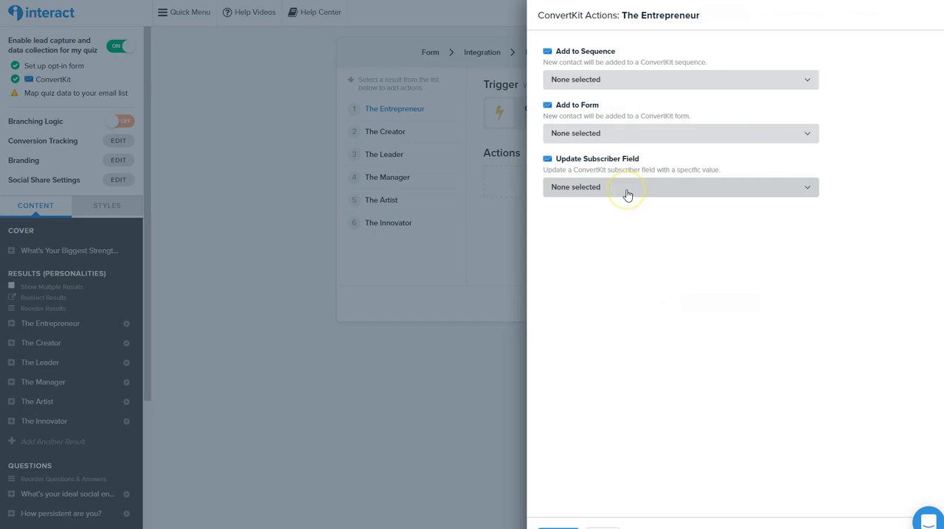
left_click(612, 136)
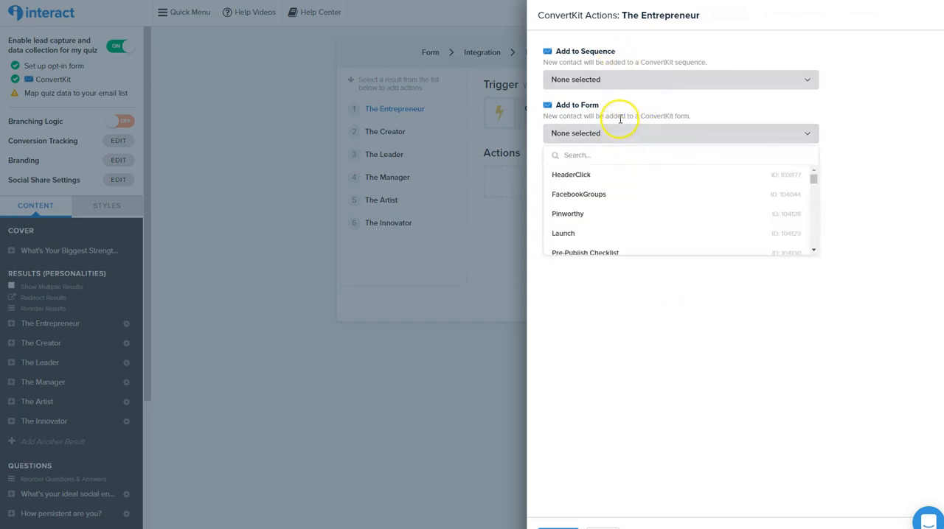
scroll(603, 203, "down", 10)
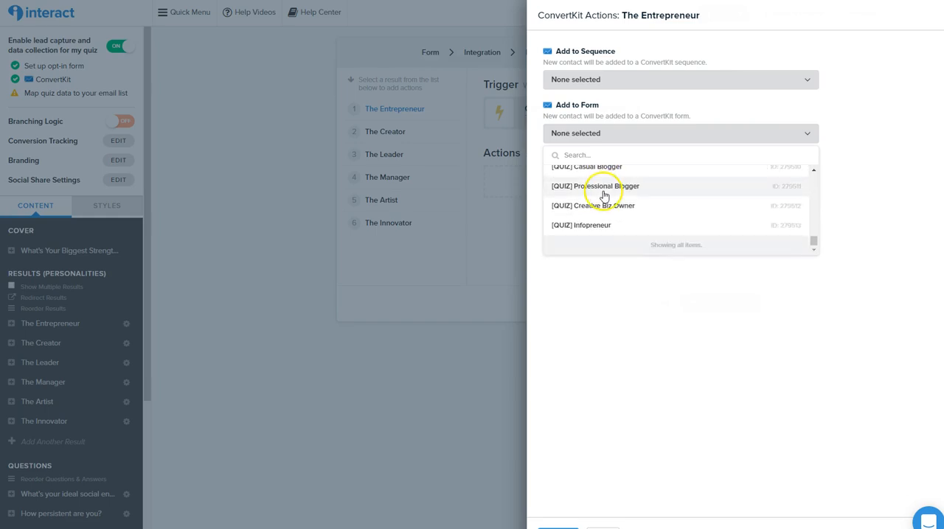
left_click(588, 227)
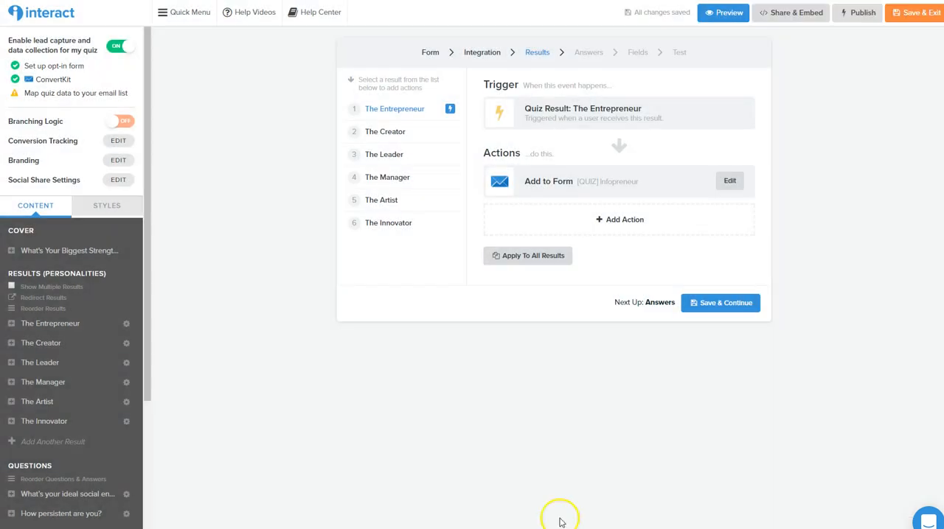
Apply The Entrepreneur result's "Add to Form" action to all quiz results and save the results mapping
left_click(542, 258)
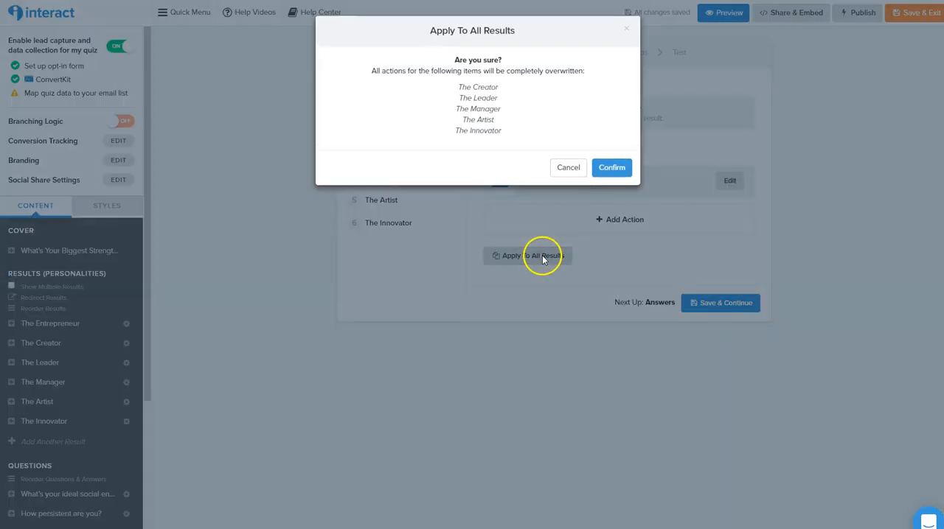
left_click(612, 169)
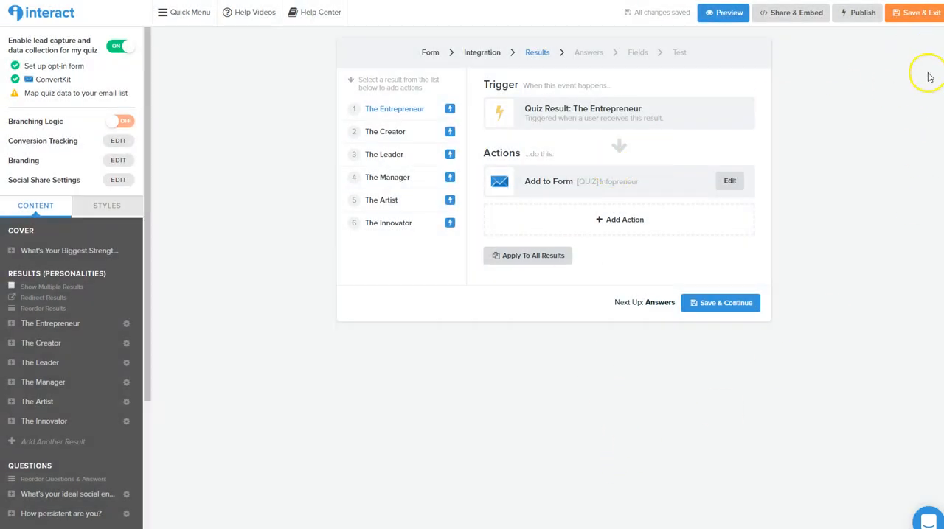
left_click(722, 307)
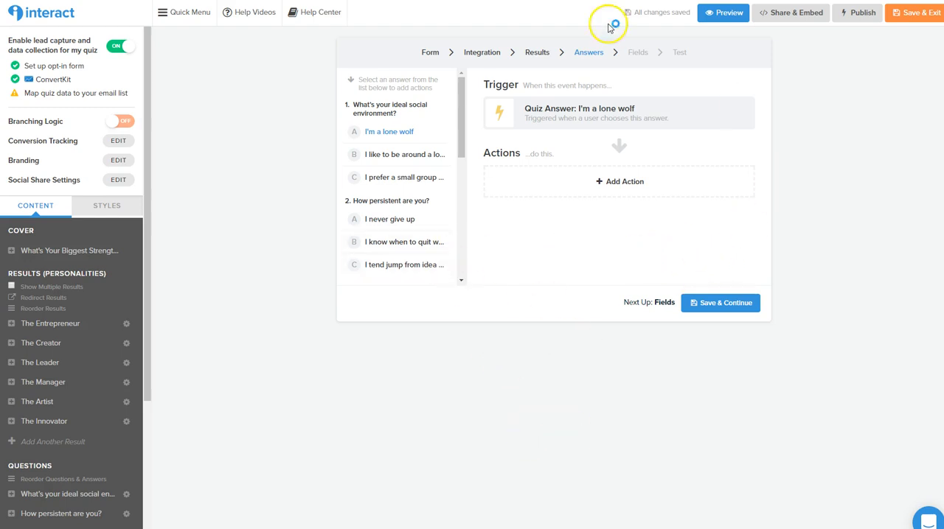
Look through the ConvertKit form and sequence actions available for the answer "I'm a lone wolf" without choosing one
left_click_drag(459, 110, 459, 80)
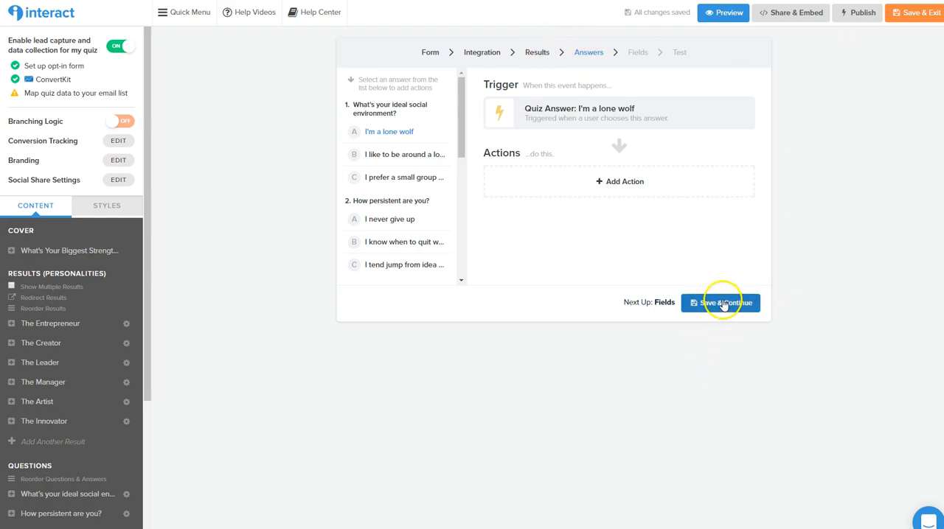
left_click(645, 181)
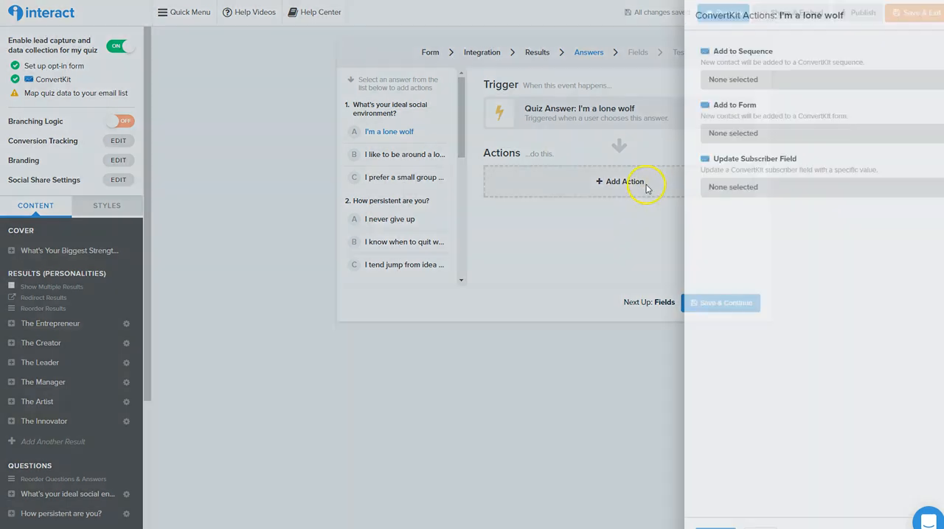
left_click(666, 134)
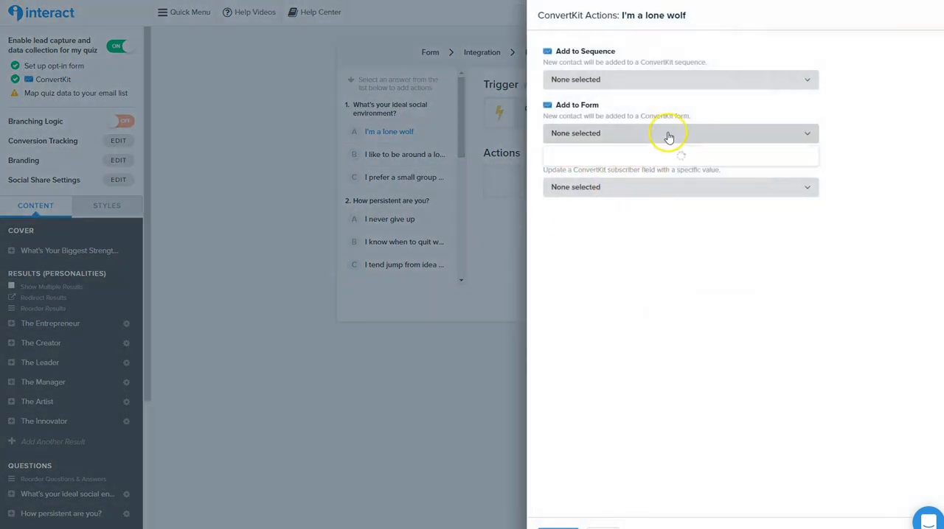
left_click(604, 78)
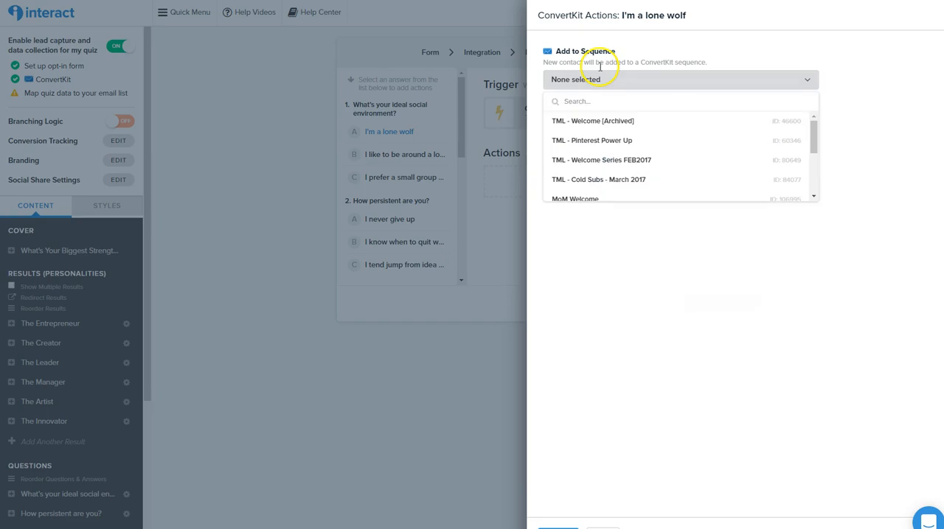
left_click(372, 415)
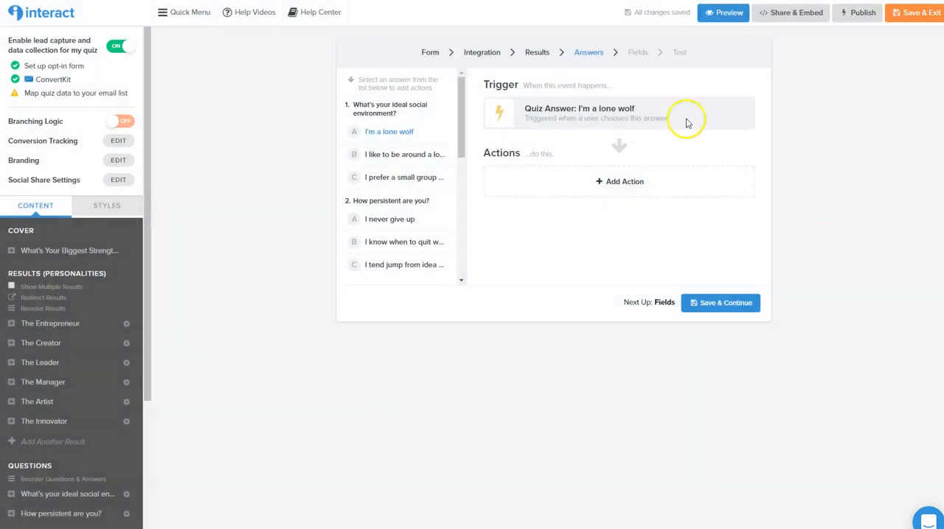
Save the answers mapping without actions and save the default ConvertKit mapping of the email address and first name fields
left_click(728, 310)
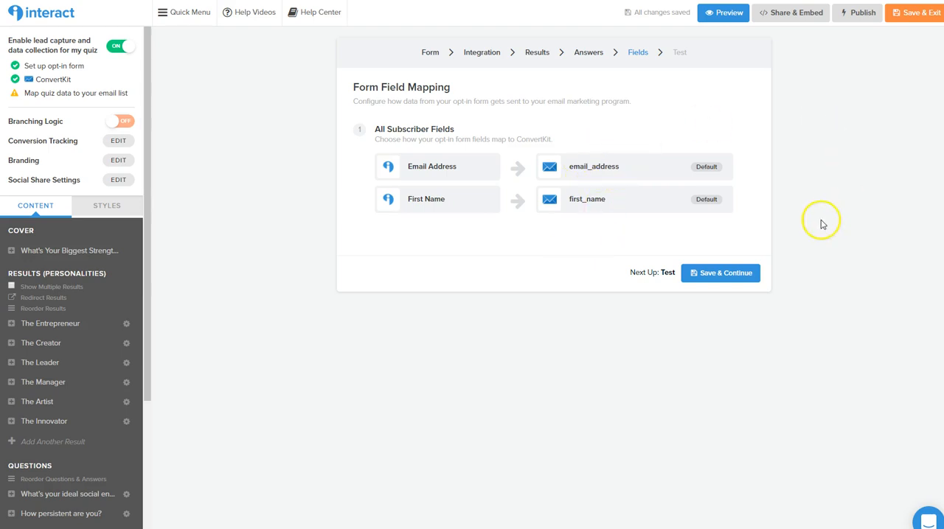
left_click(719, 274)
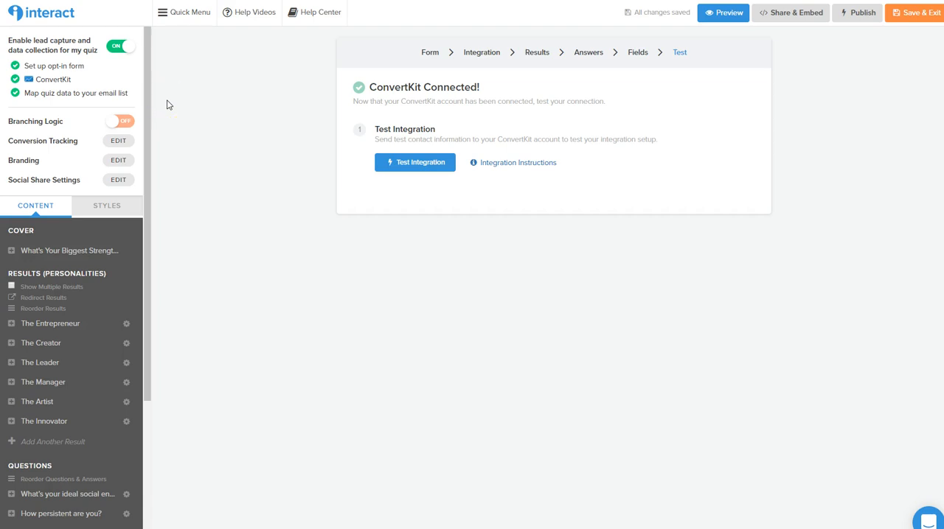
Review the quiz's social share settings, including the active buttons, their location, the share link and the share texts
left_click(116, 180)
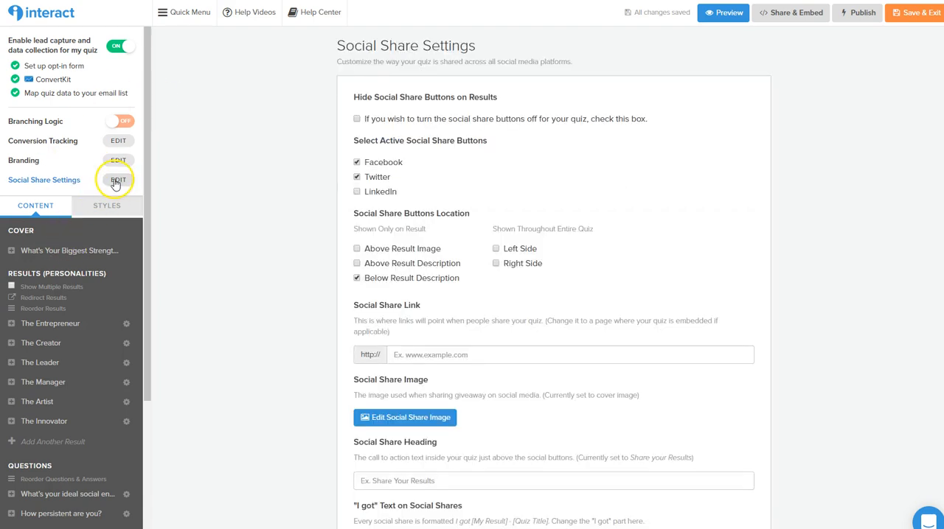
scroll(491, 253, "down", 3)
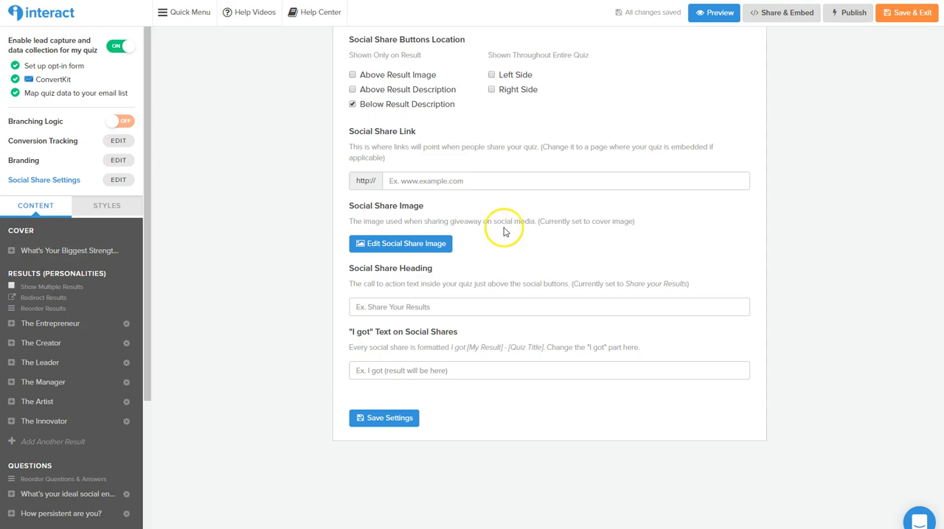
scroll(543, 264, "up", 3)
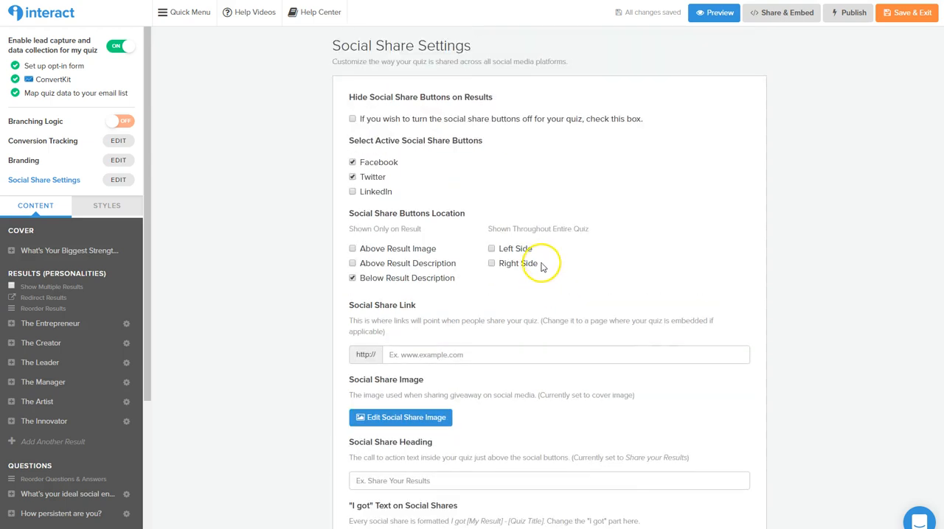
scroll(542, 264, "down", 3)
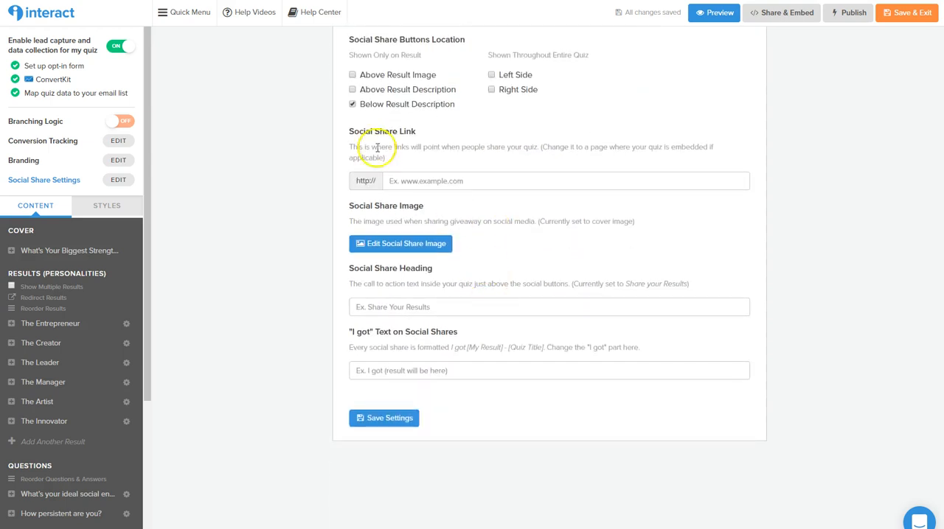
left_click_drag(350, 131, 426, 138)
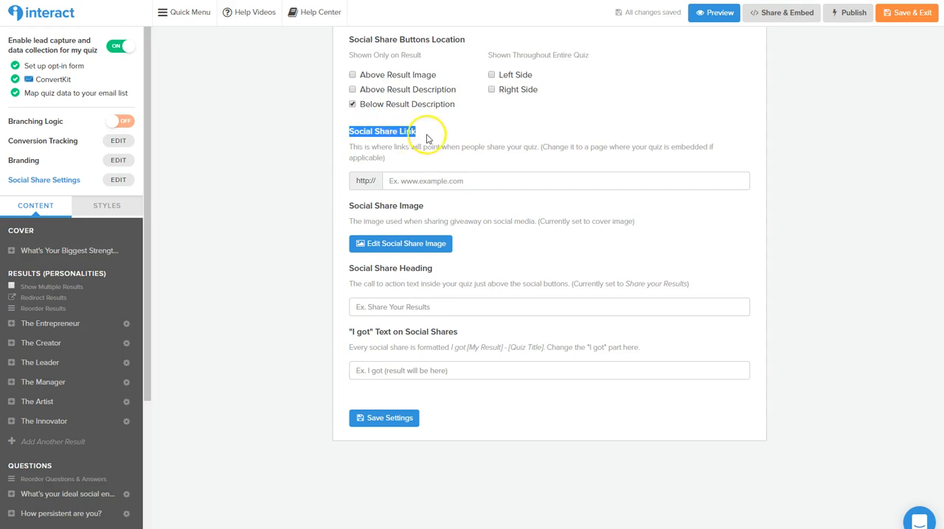
left_click(508, 185)
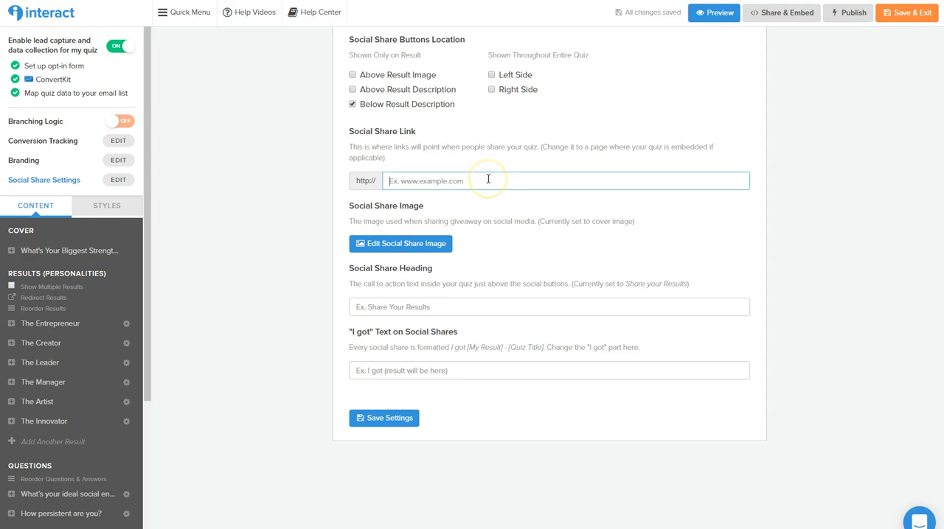
left_click(502, 194)
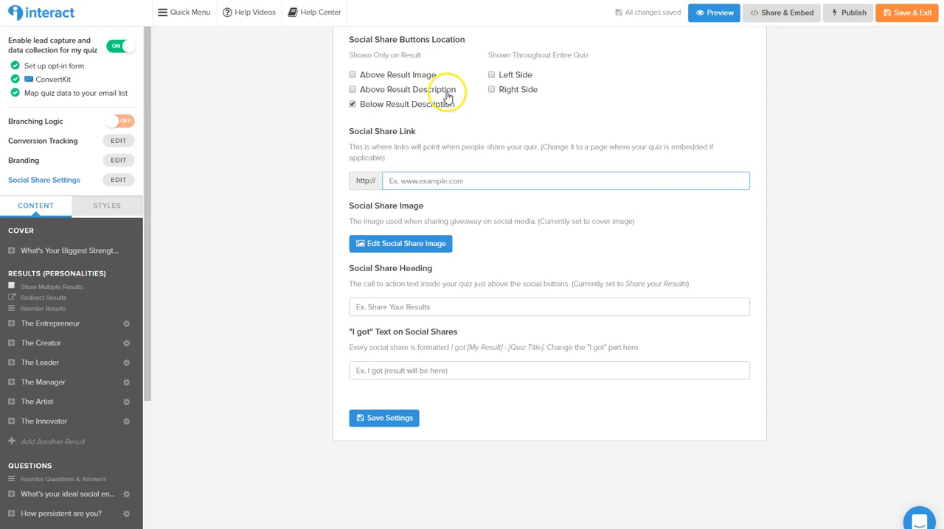
left_click(386, 419)
scroll(518, 337, "up", 3)
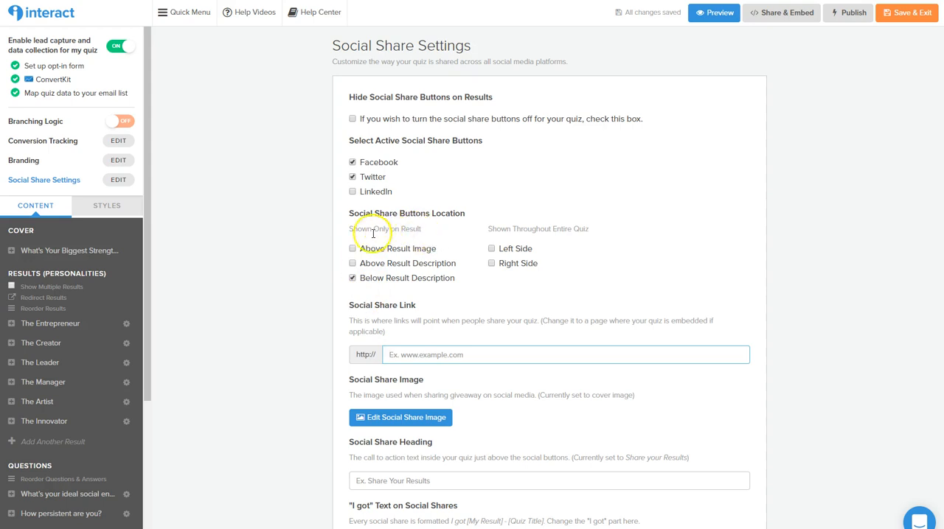
View the branding image upload without adding an image, and view the conversion tracking options
left_click(116, 161)
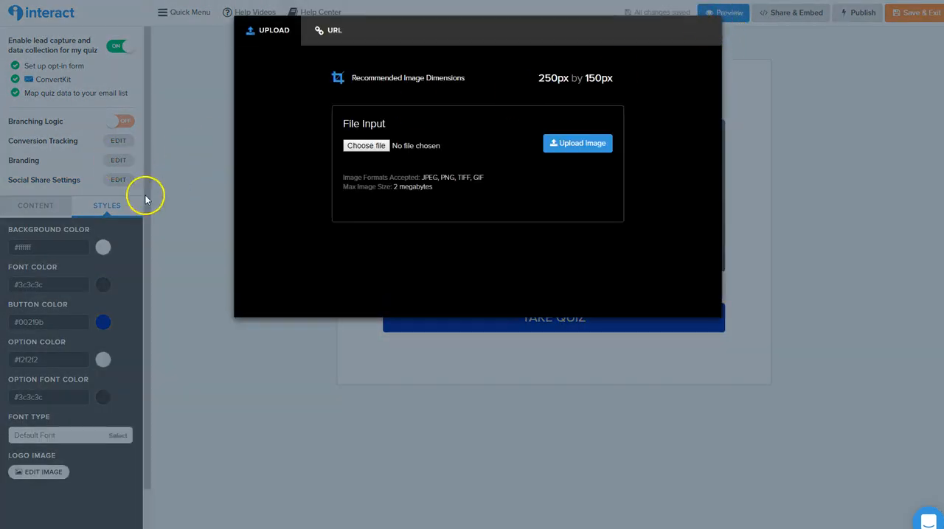
left_click(23, 155)
left_click(118, 141)
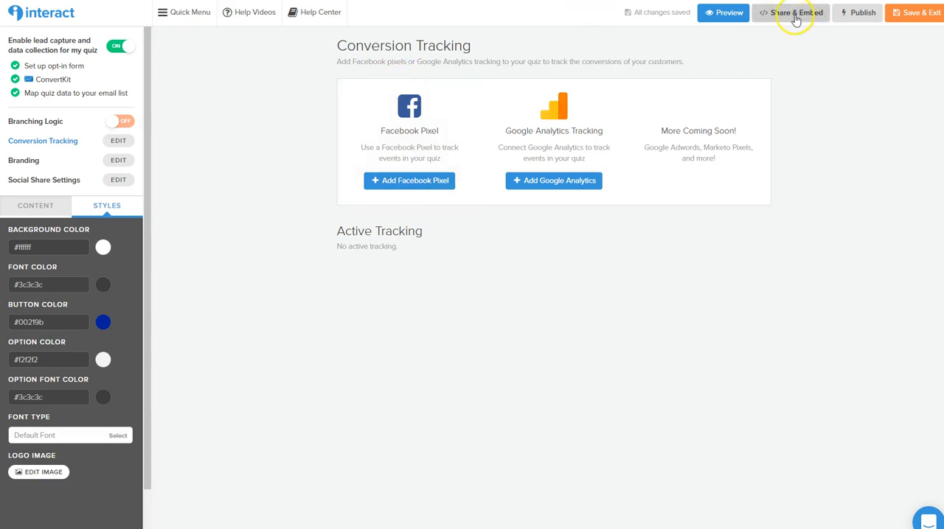
Publish the quiz's unpublished changes
left_click(861, 14)
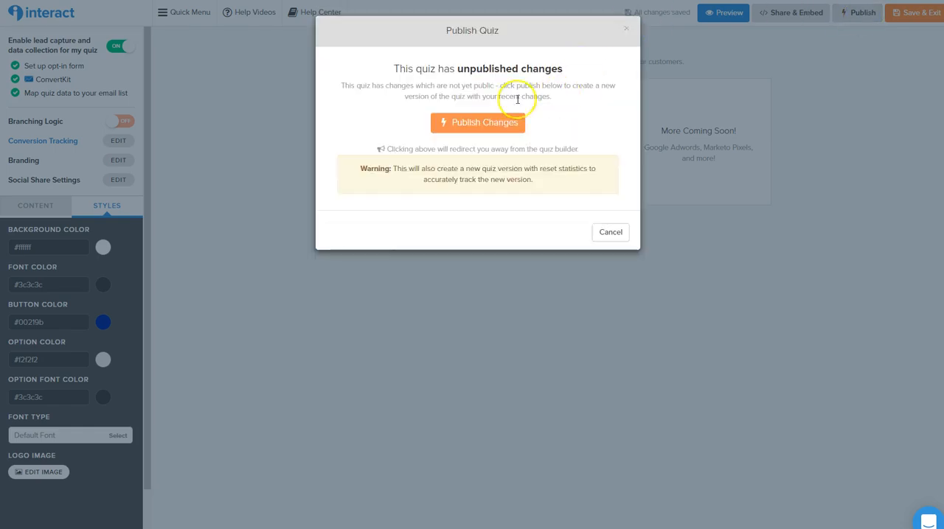
left_click(500, 123)
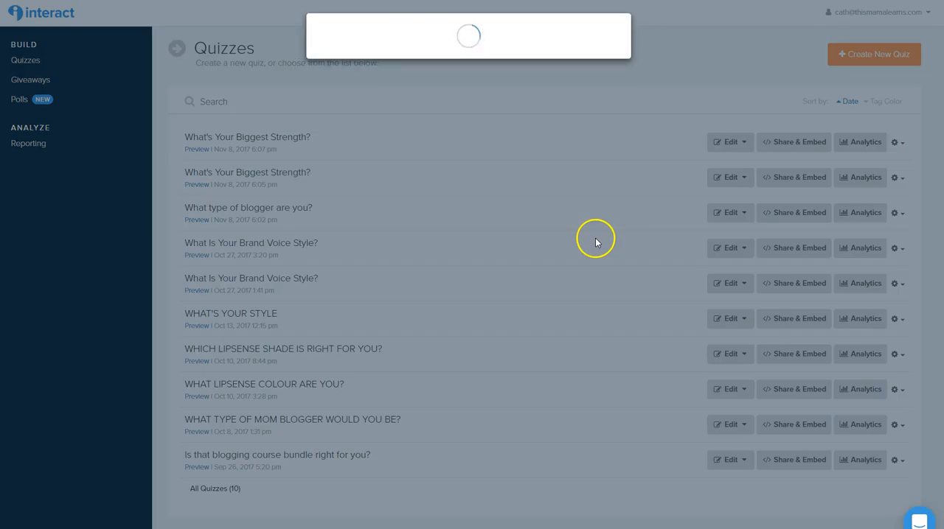
Examine the published quiz's embed options and select its iFrame embed code
scroll(468, 138, "down", 3)
scroll(485, 131, "up", 2)
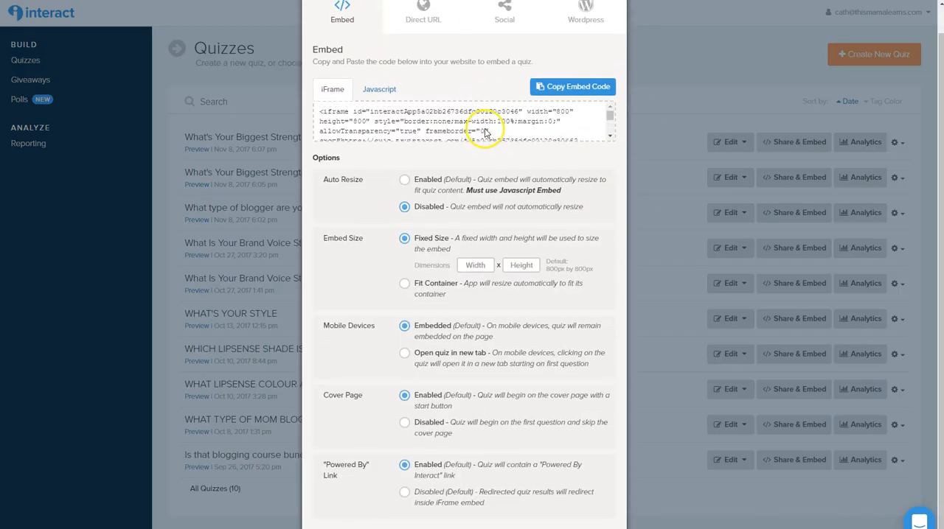
scroll(486, 131, "up", 1)
triple_click(460, 138)
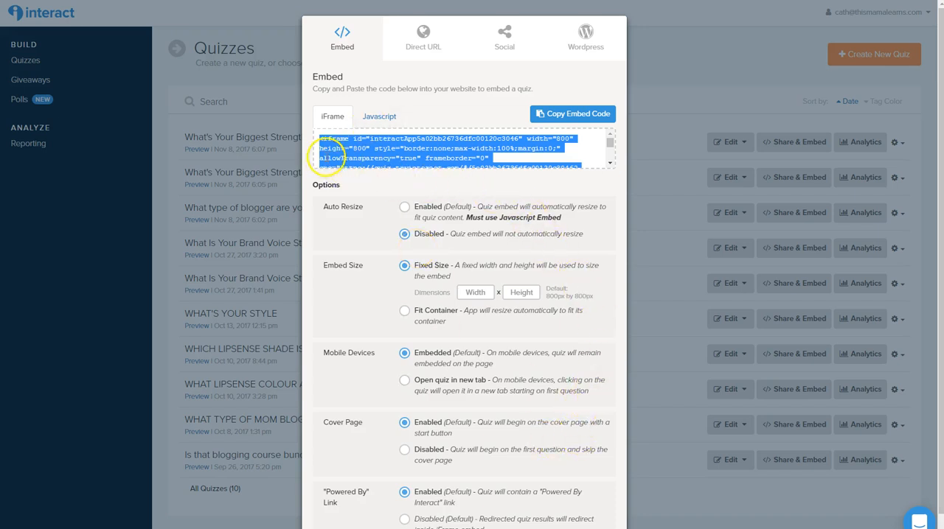
Copy the quiz's direct URL
left_click(430, 38)
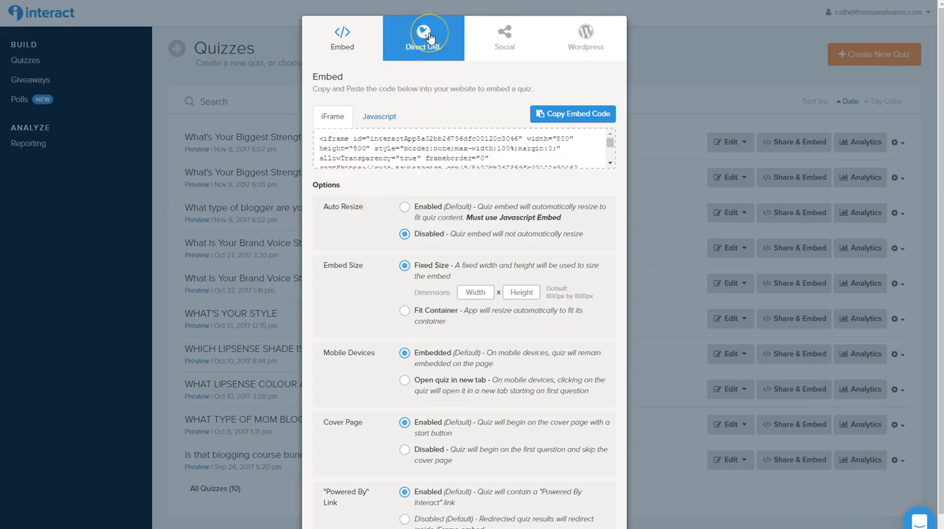
left_click_drag(553, 118, 311, 110)
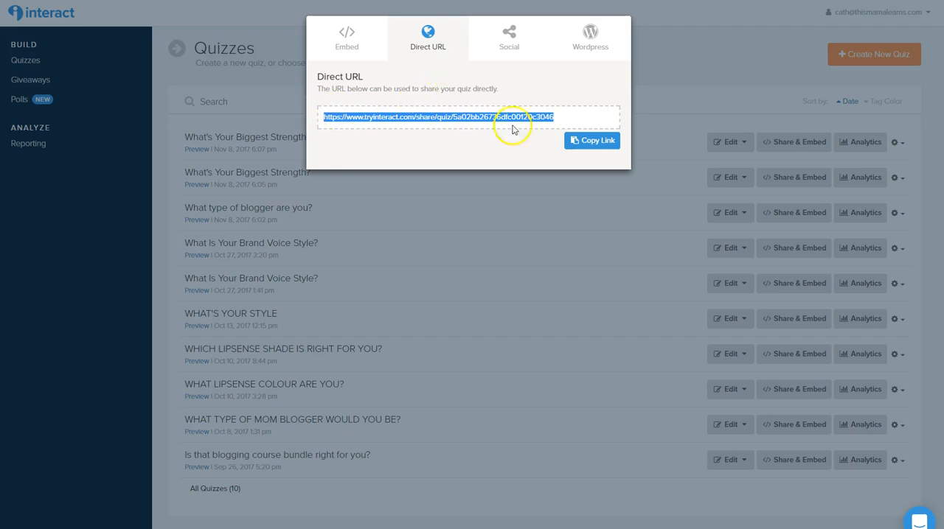
left_click(592, 141)
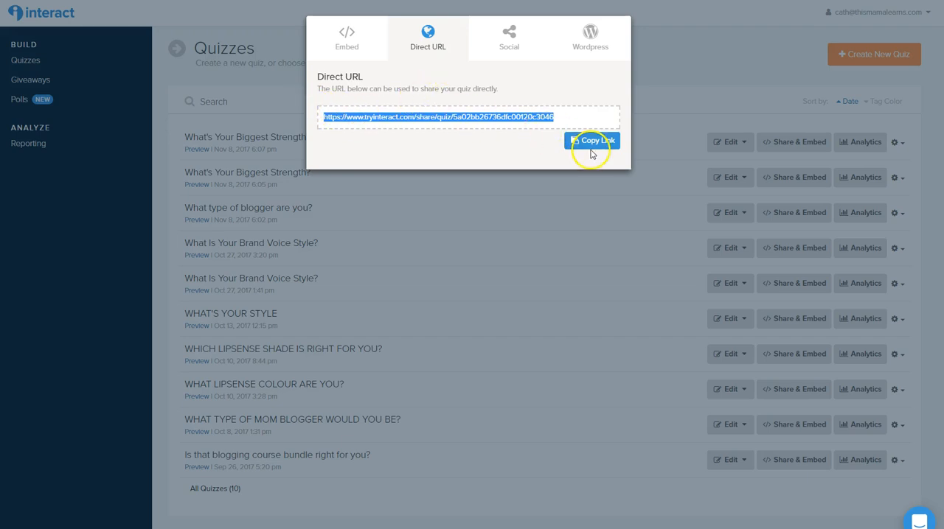
Open the copied quiz link in a new browser tab and start taking the quiz
key("ctrl+t")
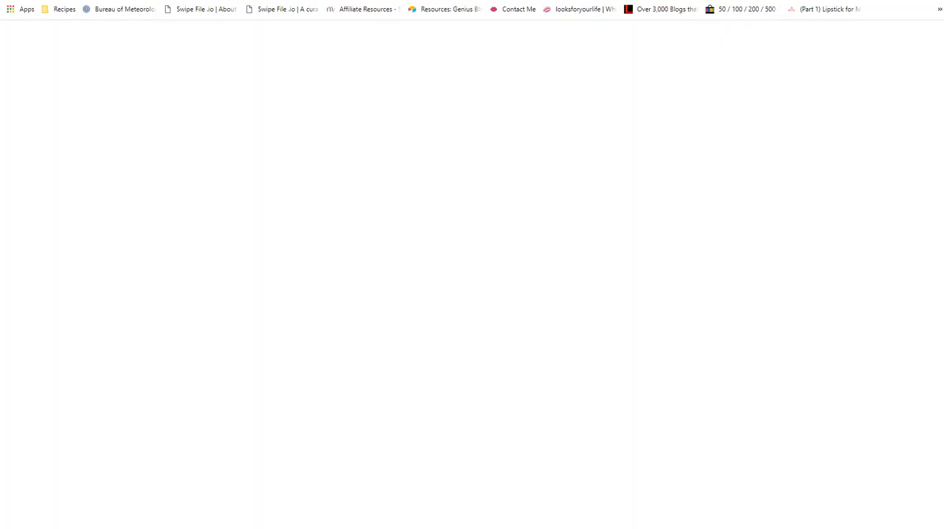
key("ctrl+v")
key("Return")
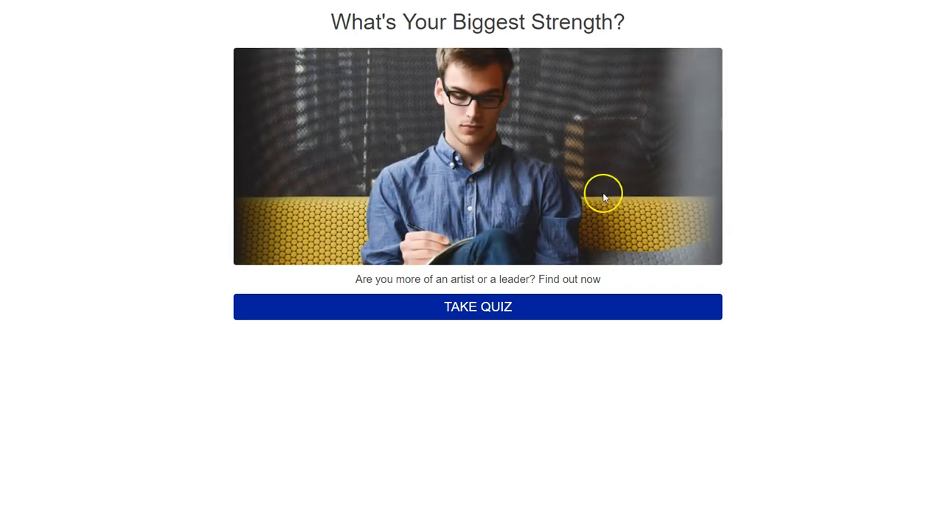
left_click(497, 312)
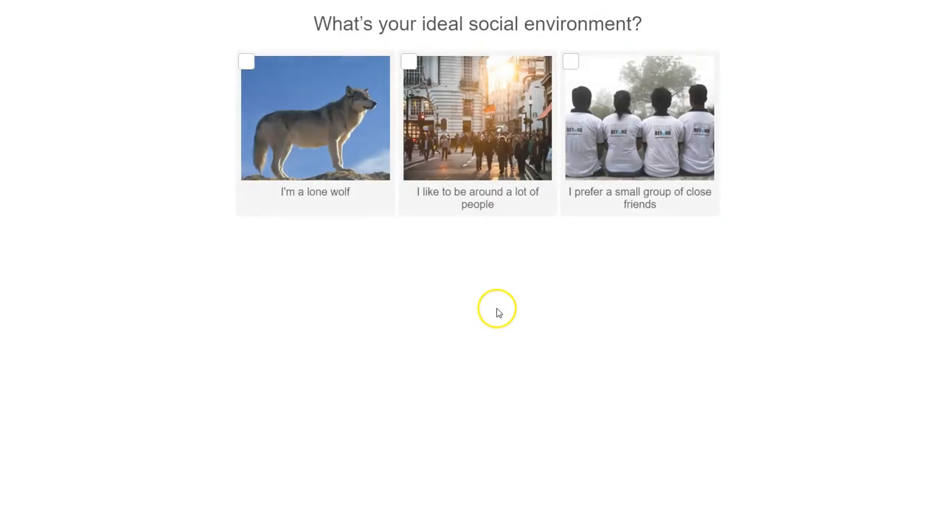
Answer the questions with being around a lot of people, knowing when to quit, Star Wars and Success, and skip the opt-in form
left_click(407, 63)
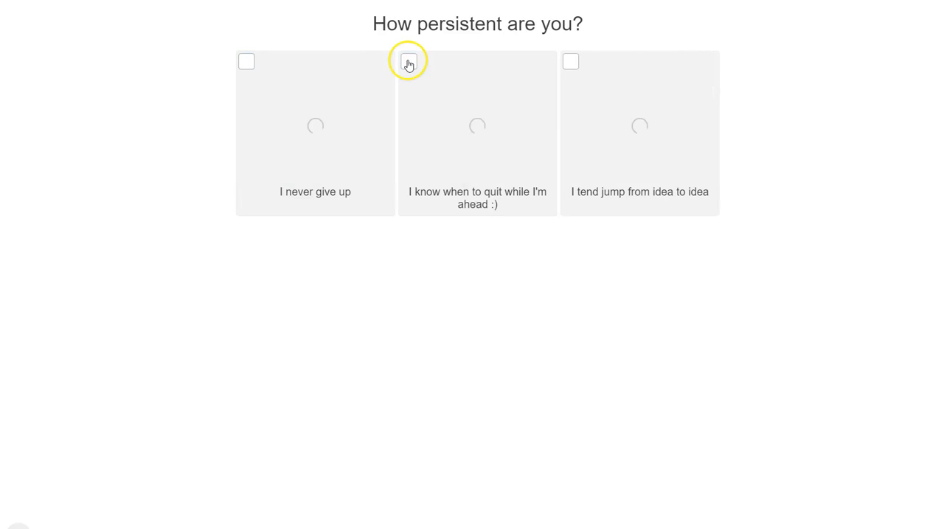
left_click(410, 63)
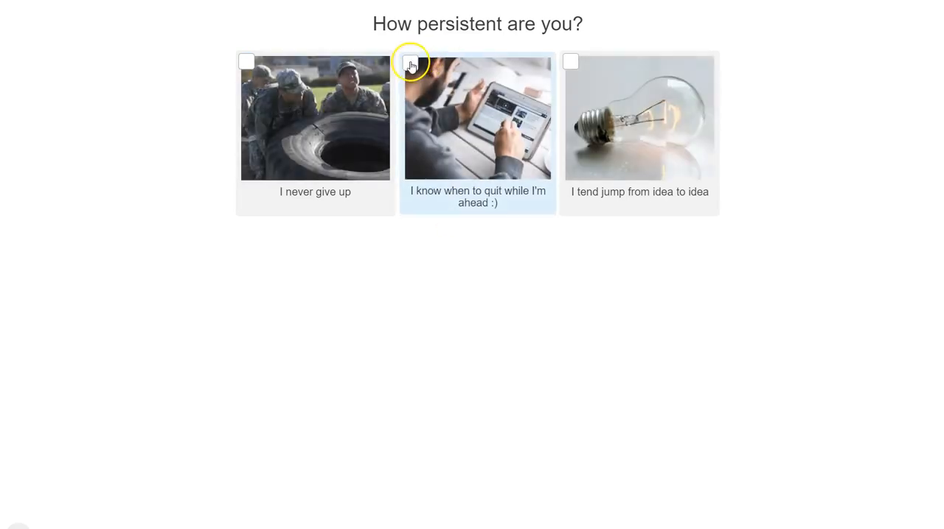
left_click(409, 65)
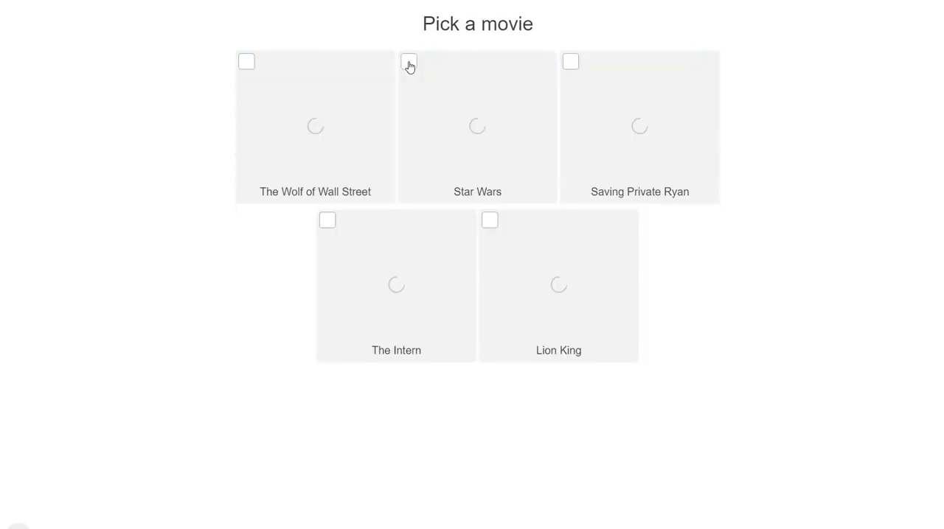
left_click(409, 65)
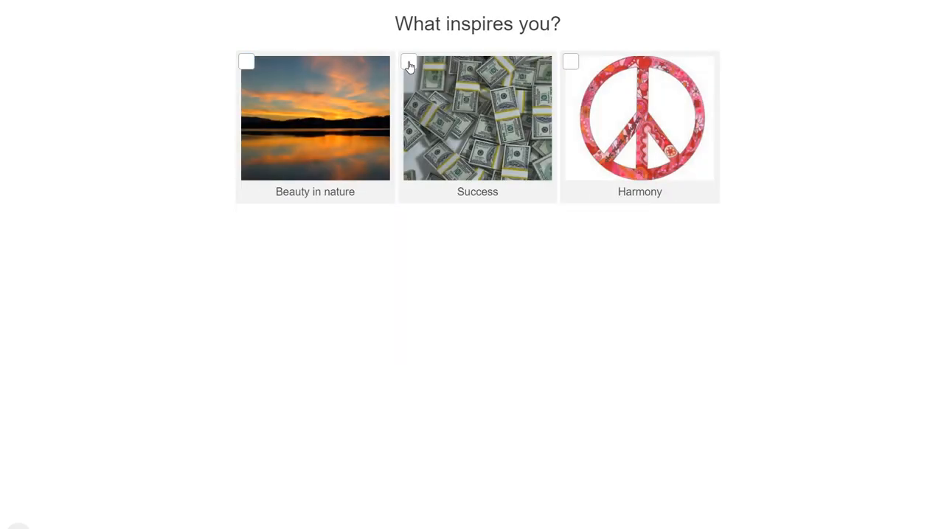
left_click(410, 66)
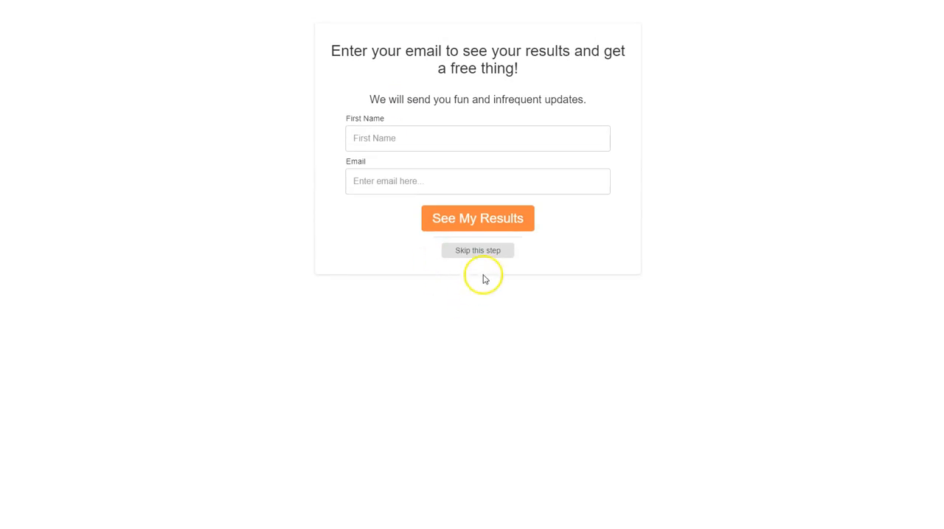
left_click(483, 252)
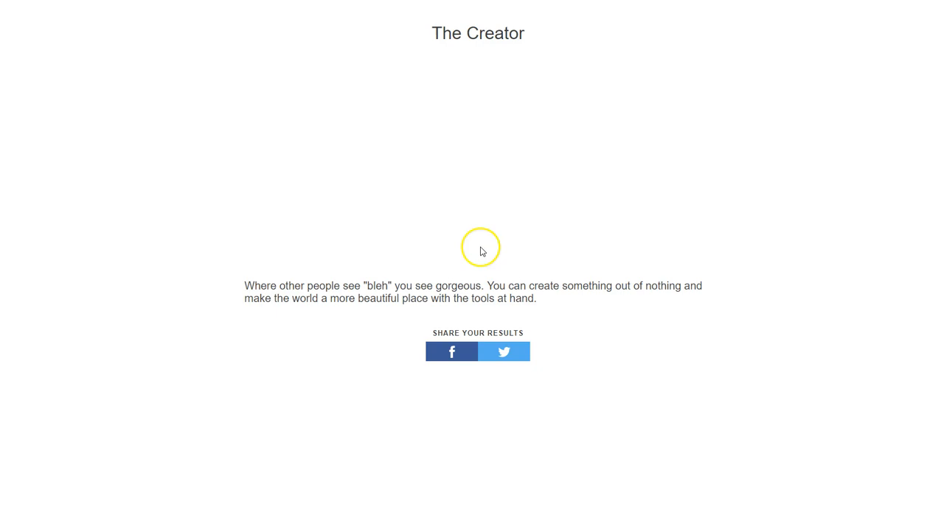